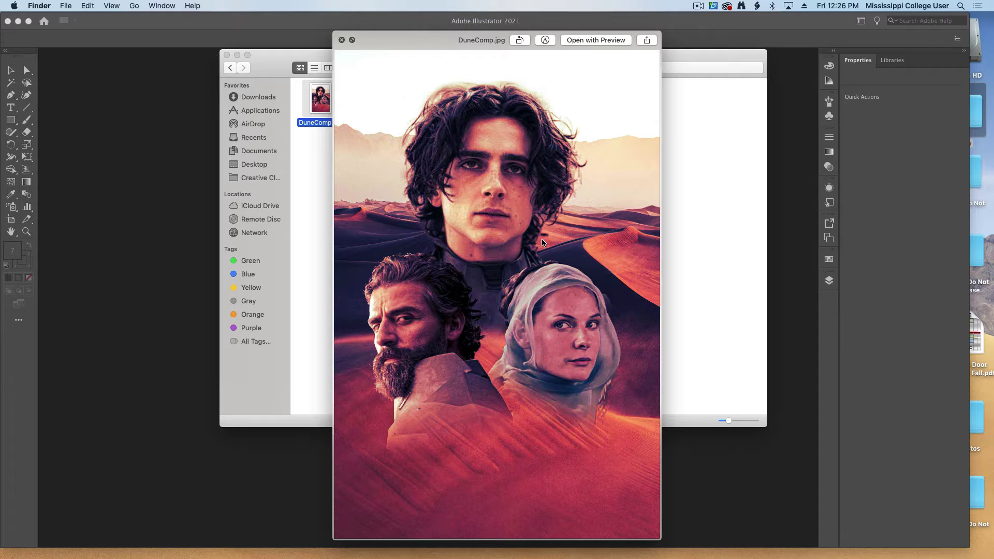
# - Close the DuneComp.jpg preview and switch to Adobe Illustrator to start a new document
pyautogui.press('space')
pyautogui.click(479, 460)
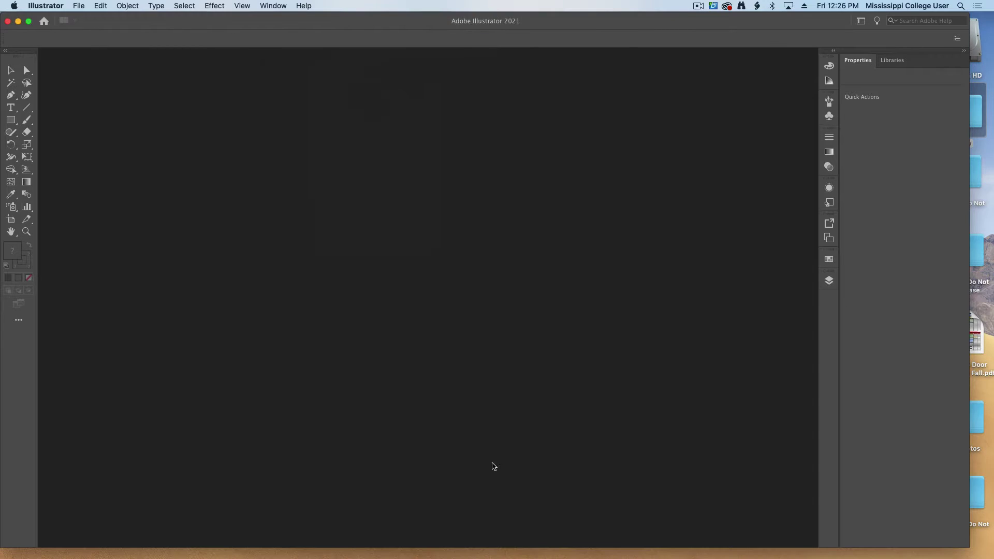
pyautogui.click(51, 6)
pyautogui.moveTo(79, 6)
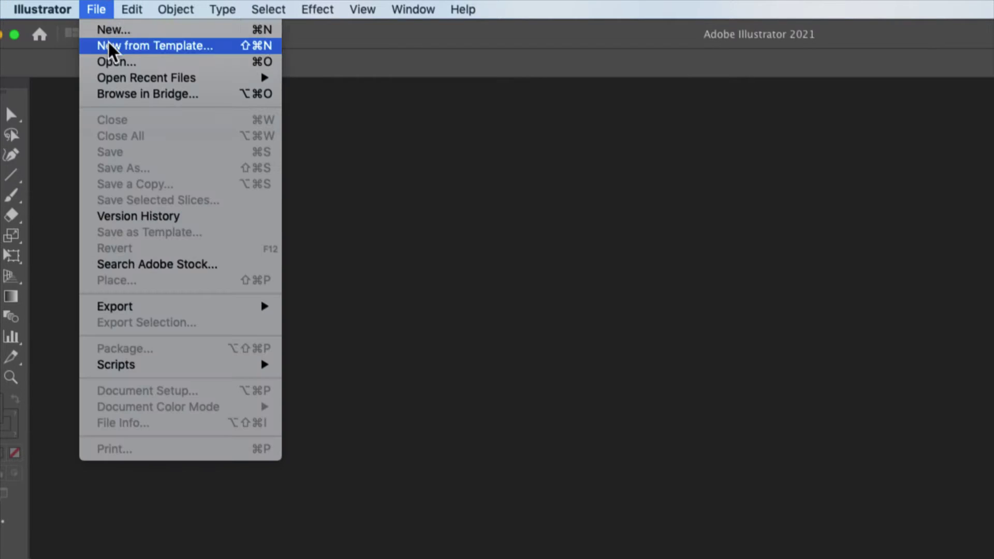
pyautogui.click(110, 33)
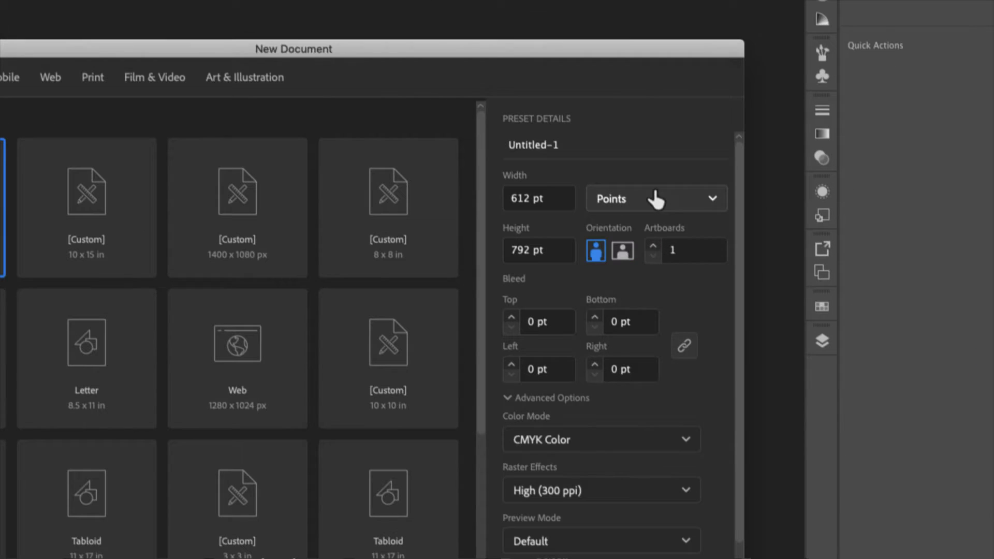
# - Set the new document's units to inches, its width to 10 in and its height to 15 in
pyautogui.click(724, 191)
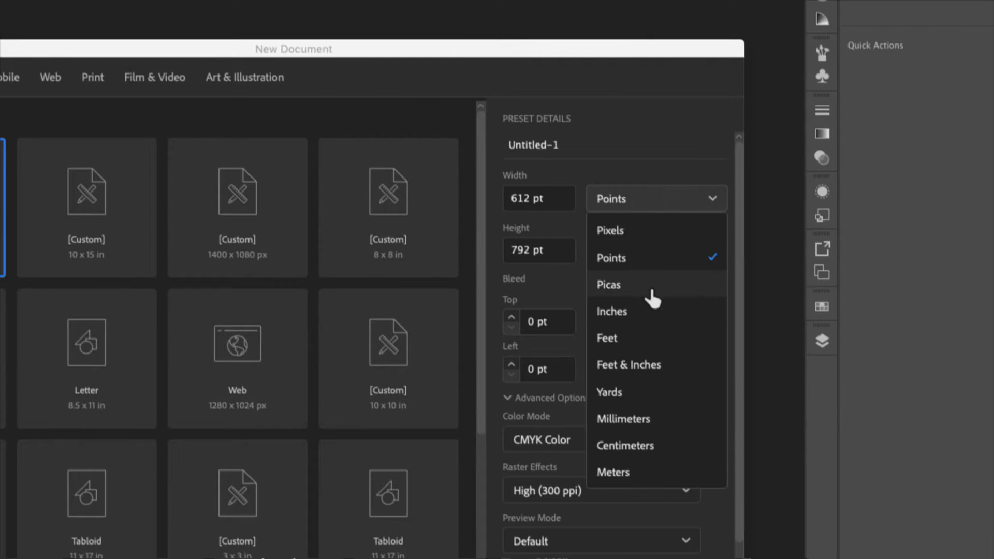
pyautogui.click(727, 261)
pyautogui.click(550, 198)
pyautogui.doubleClick(550, 193)
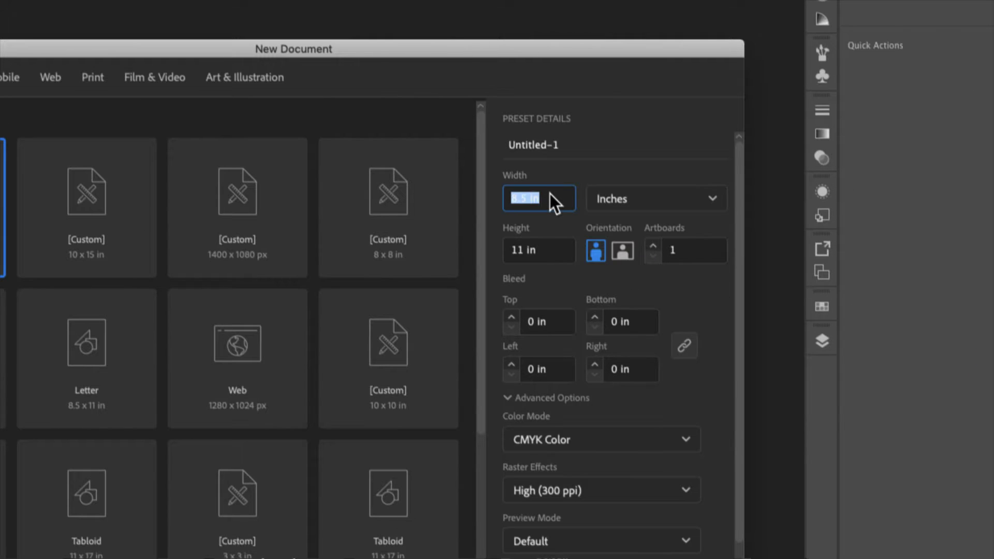
pyautogui.write('10')
pyautogui.press('Tab')
pyautogui.press('Tab')
pyautogui.hotkey('shift', 'Tab')
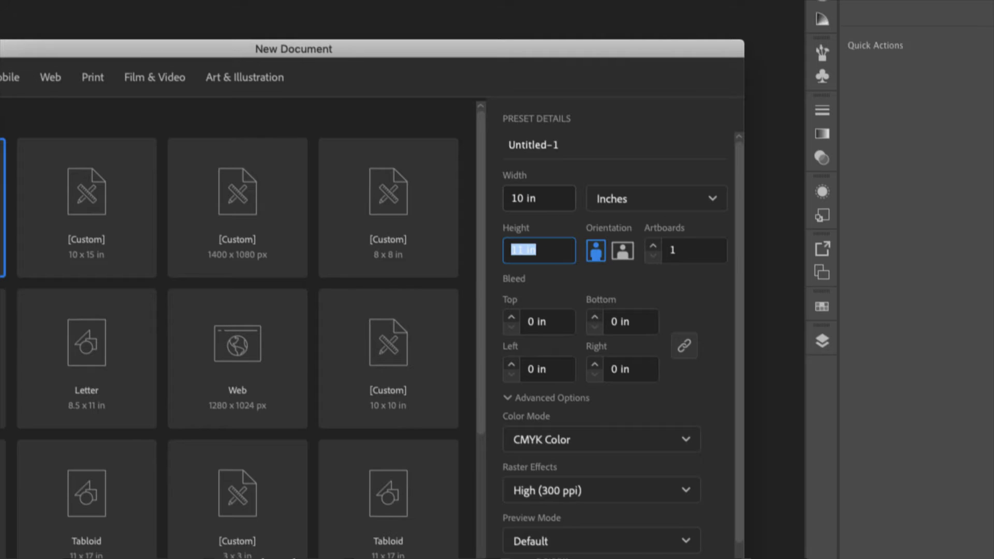
pyautogui.write('15')
pyautogui.doubleClick(687, 253)
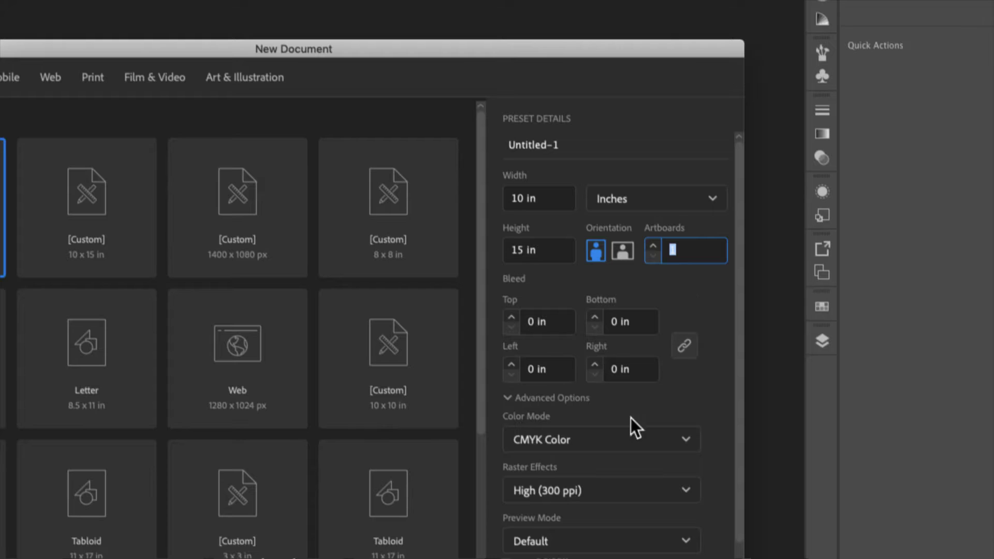
# - Choose RGB Color as the color mode and create the document
pyautogui.click(569, 439)
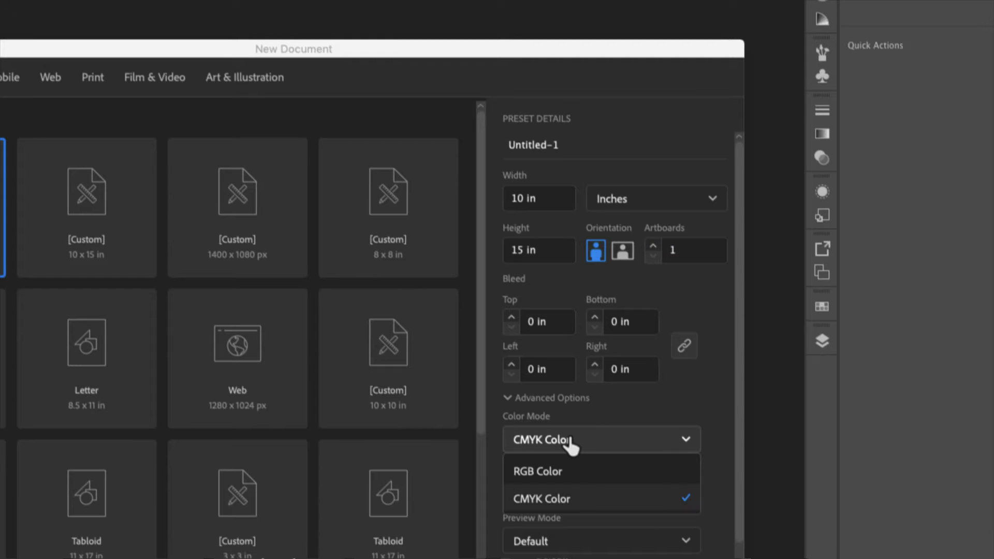
pyautogui.click(568, 470)
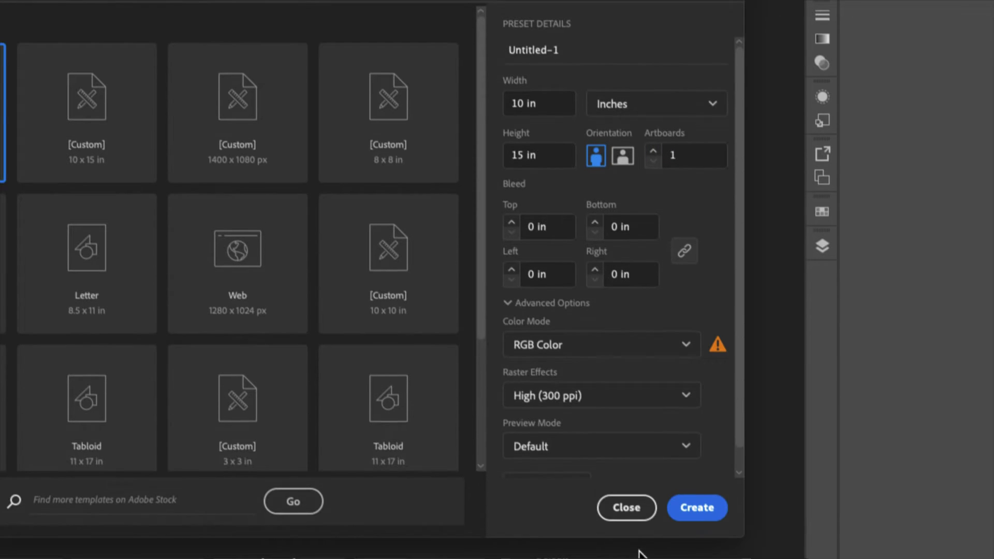
pyautogui.click(698, 509)
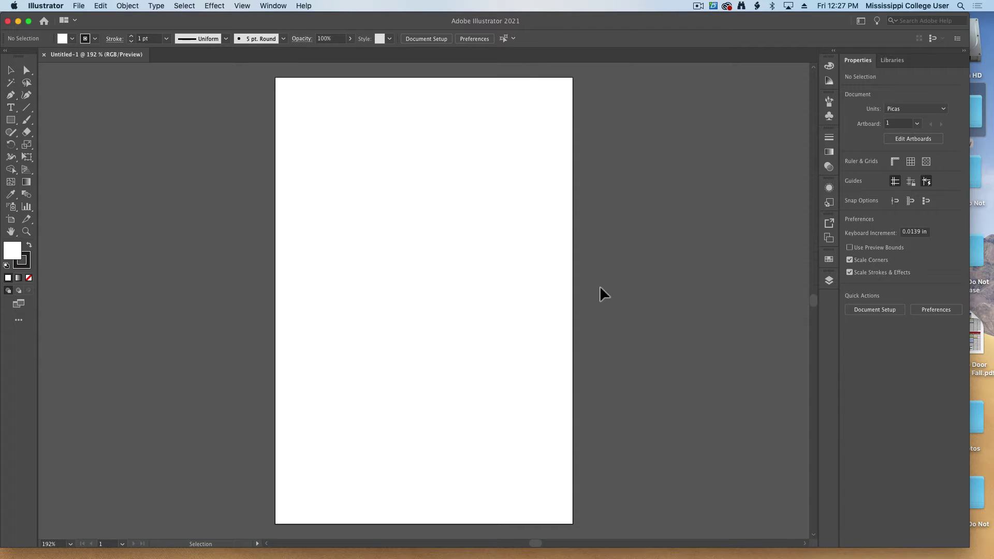
# - Place DuneComp.jpg from the Desktop as a linked image starting at the artboard's upper-left corner, and deselect it
pyautogui.click(829, 280)
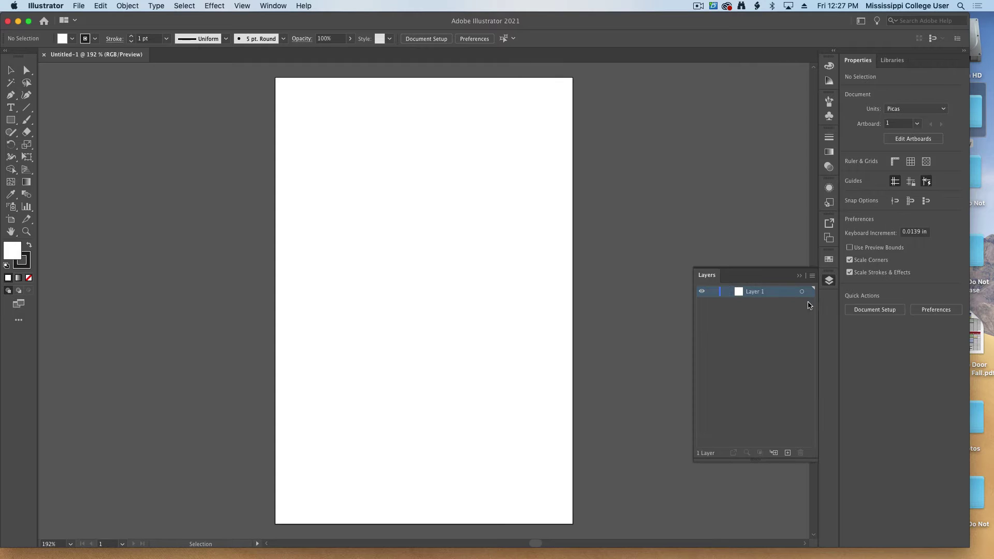
pyautogui.click(82, 5)
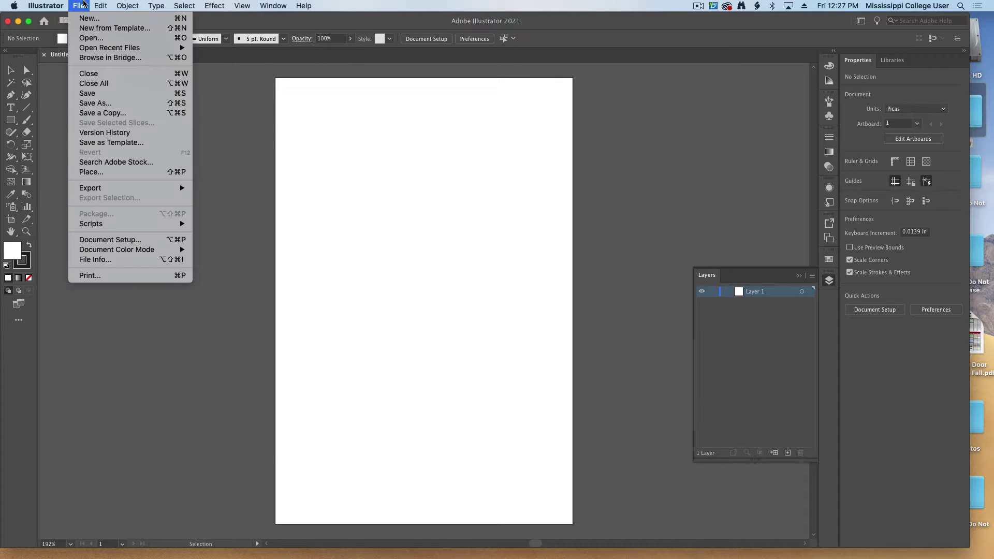
pyautogui.click(91, 172)
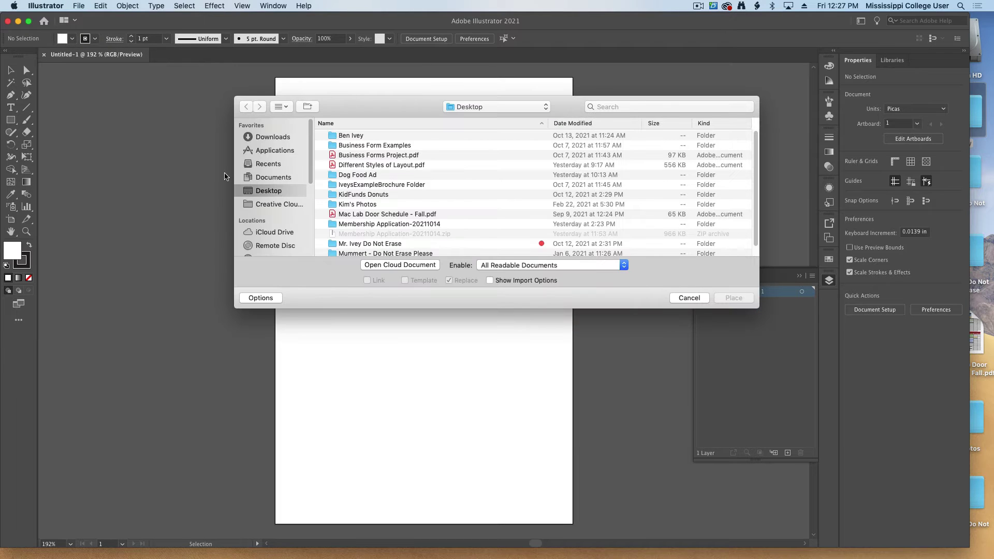
pyautogui.click(357, 184)
pyautogui.click(736, 297)
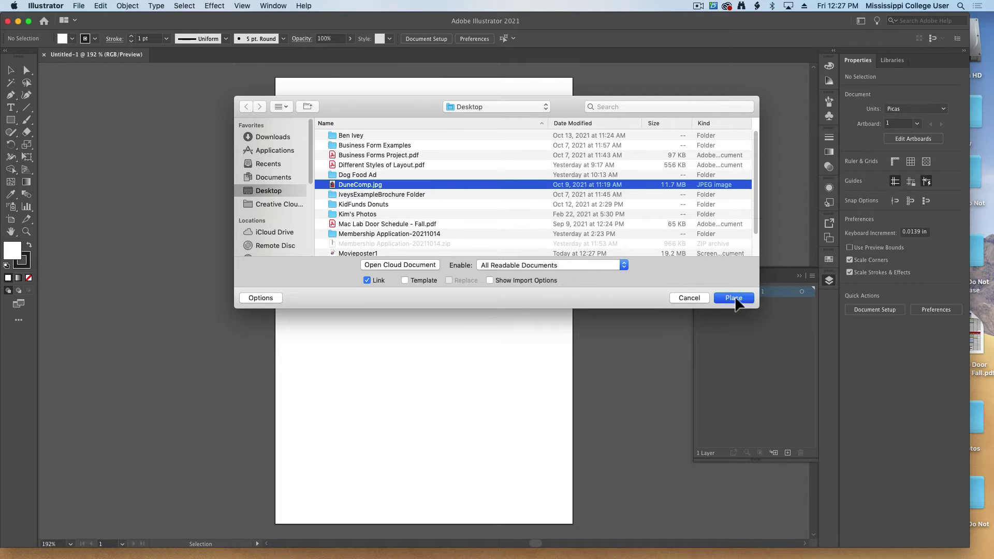
pyautogui.click(275, 79)
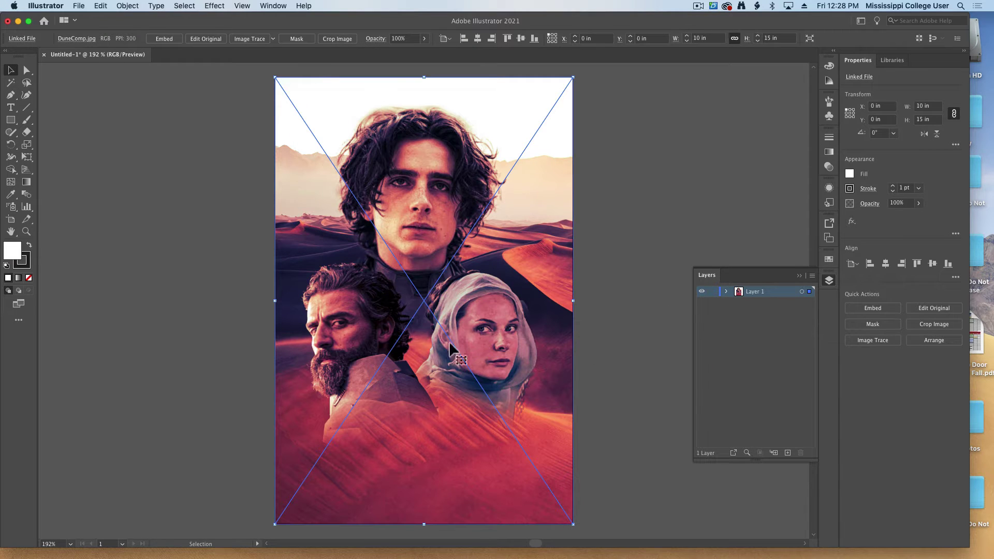
pyautogui.click(626, 277)
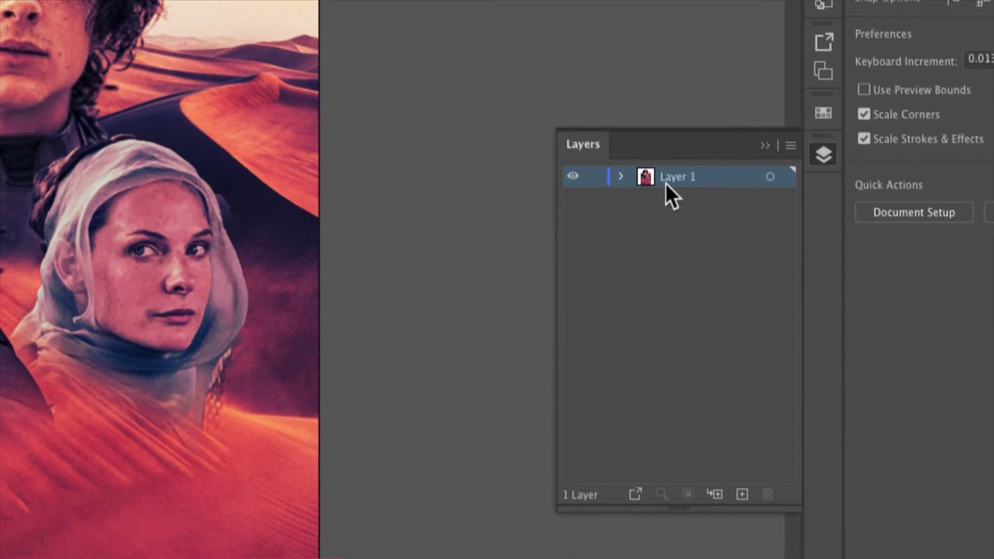
# - Lock the layer holding the image and add a new layer above it
pyautogui.click(594, 177)
pyautogui.click(741, 495)
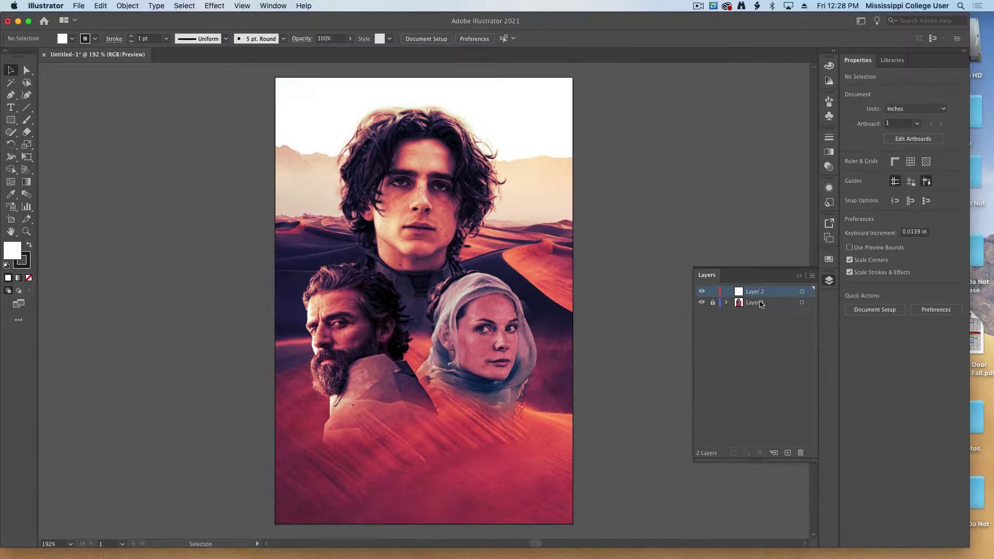
pyautogui.click(829, 281)
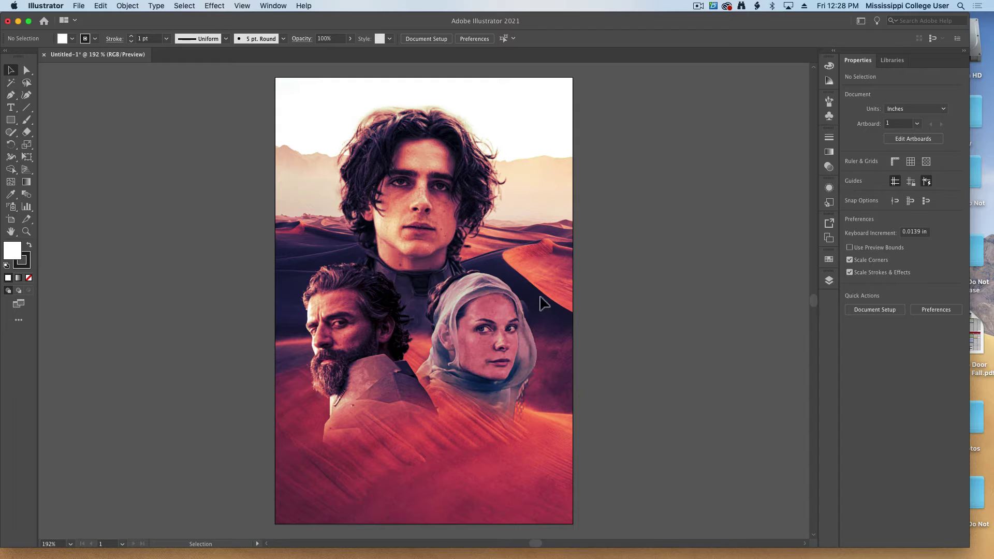
# - Draw a row of ten white squares without stroke, each about 0.91 in wide, just above the artboard
pyautogui.moveTo(608, 262); pyautogui.dragTo(599, 290)
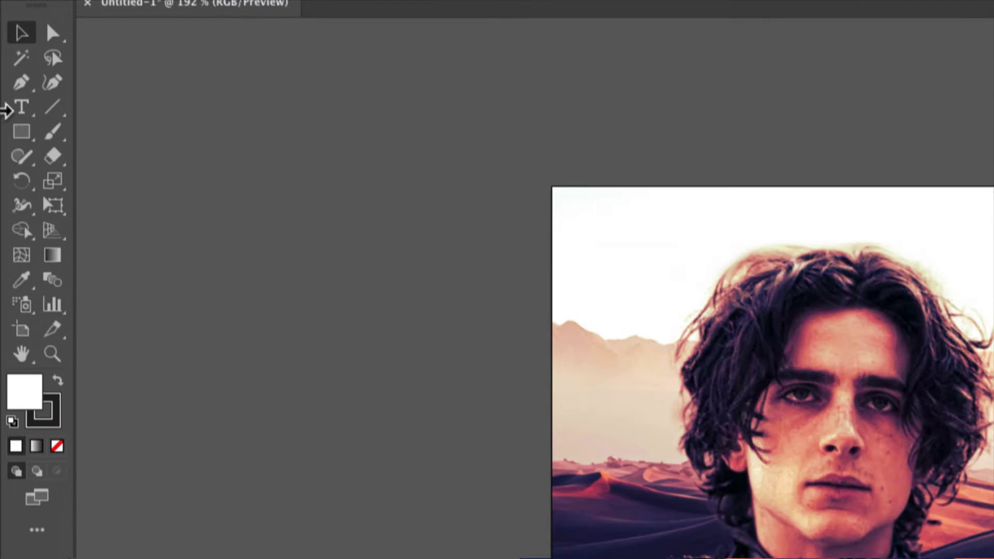
pyautogui.moveTo(23, 140); pyautogui.dragTo(132, 137)
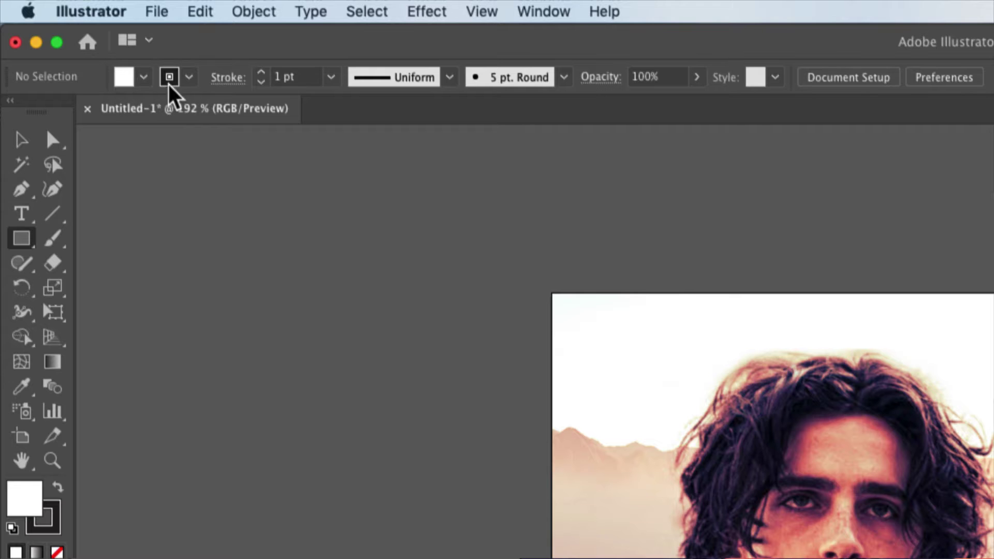
pyautogui.click(189, 78)
pyautogui.click(13, 112)
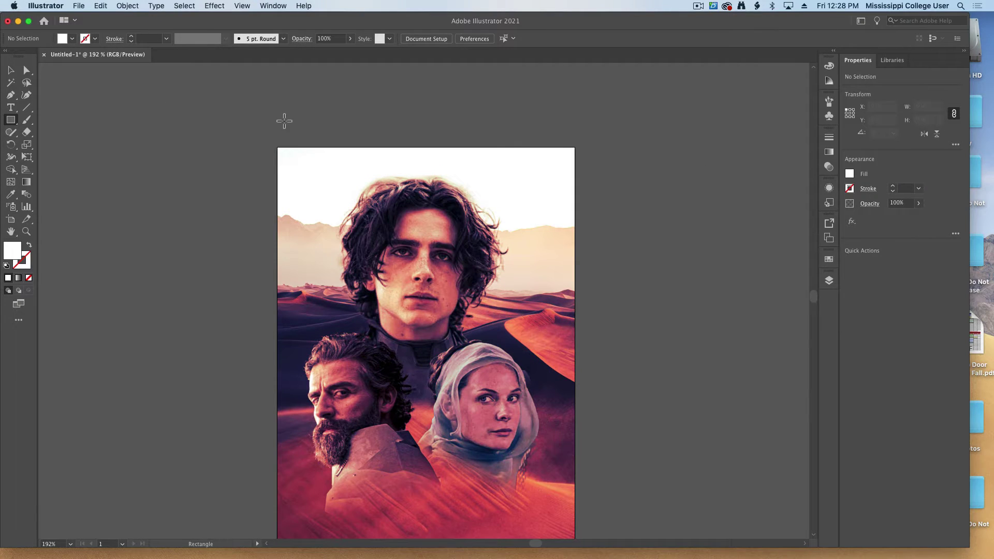
pyautogui.moveTo(273, 110)
pyautogui.mouseDown()
pyautogui.moveTo(304, 140)
pyautogui.moveTo(324, 129)
pyautogui.moveTo(574, 130)
pyautogui.mouseUp()
pyautogui.click(11, 70)
pyautogui.click(111, 93)
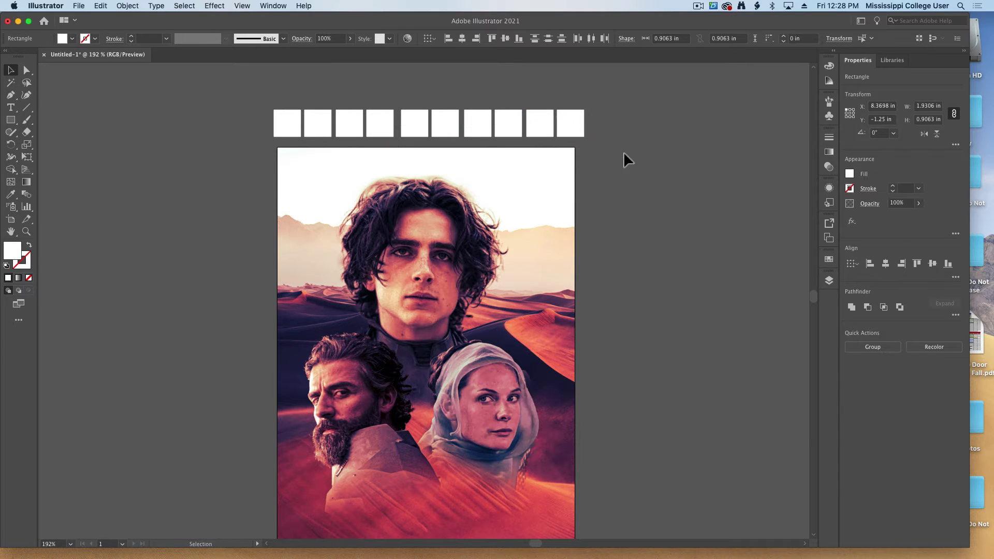
pyautogui.click(622, 153)
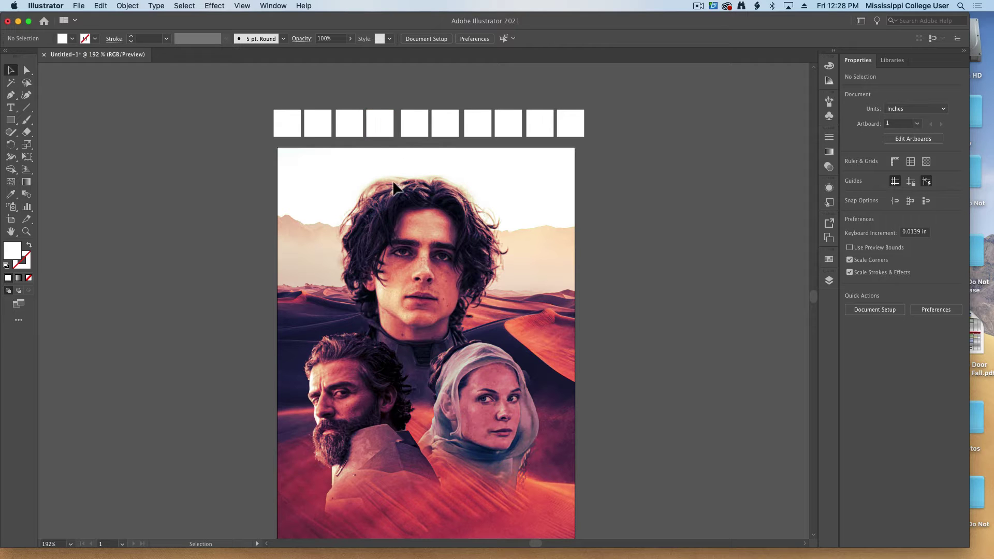
# - Sample the near-black color of the upper man's hair with the Eyedropper and fill the first square with it
pyautogui.press('super+equal')
pyautogui.press('super+equal')
pyautogui.scroll(5, 410, 212)
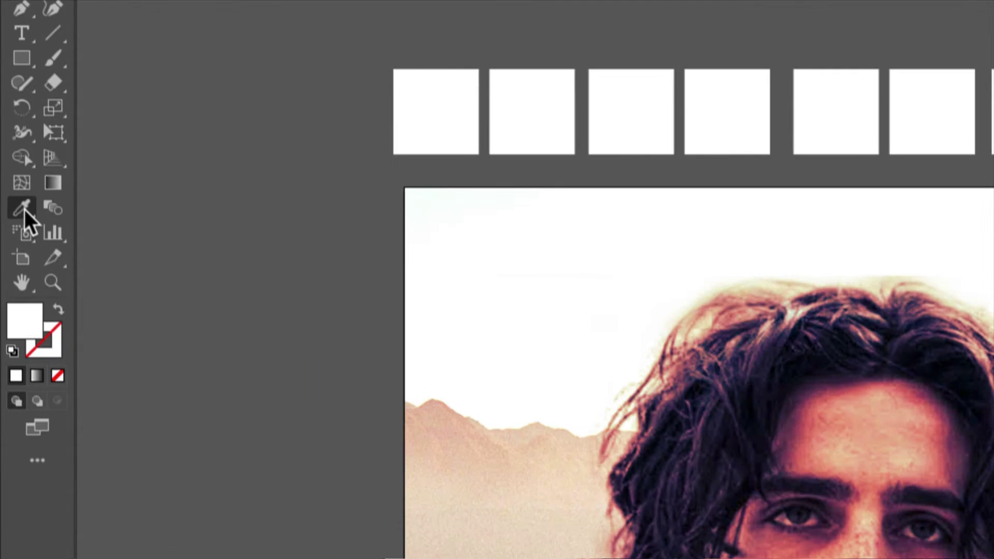
pyautogui.click(23, 213)
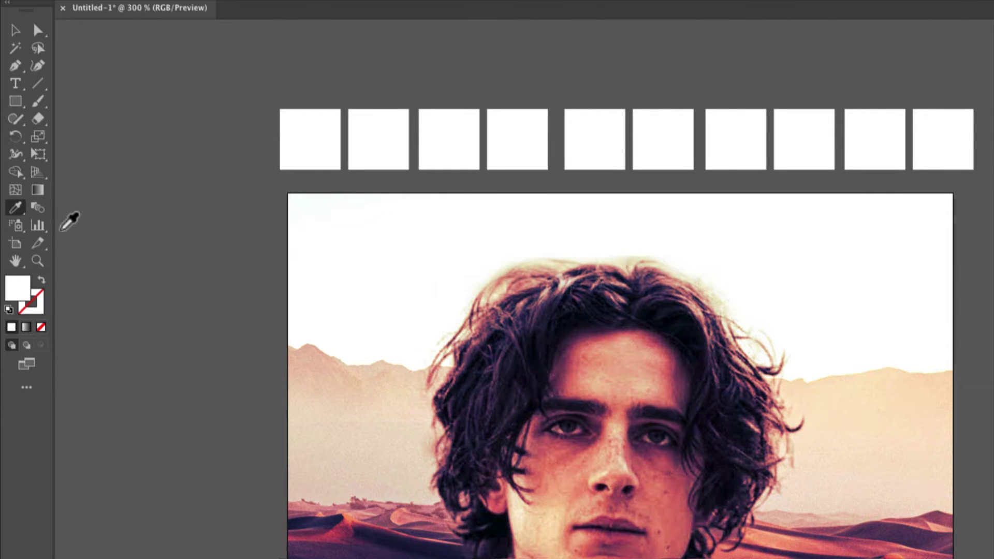
pyautogui.click(18, 290)
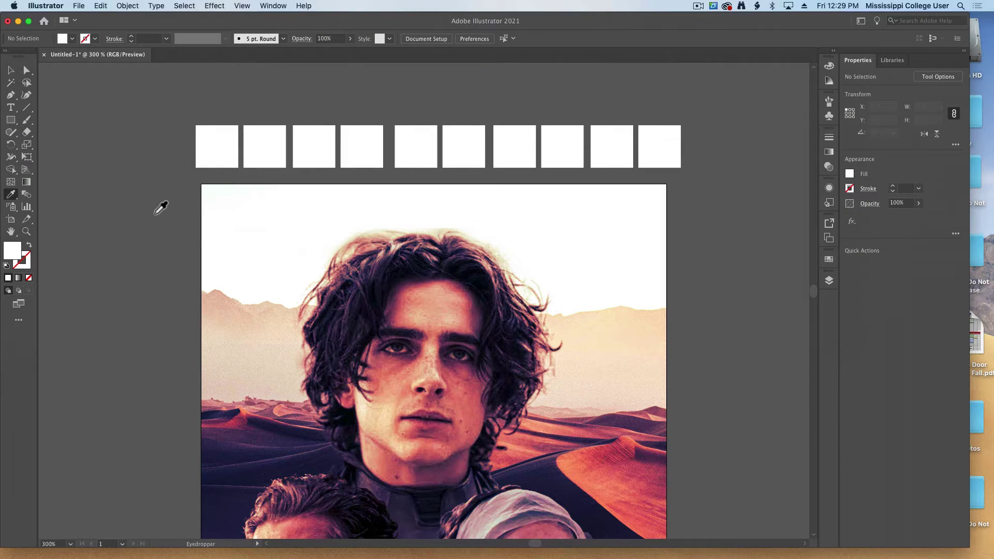
pyautogui.click(251, 303)
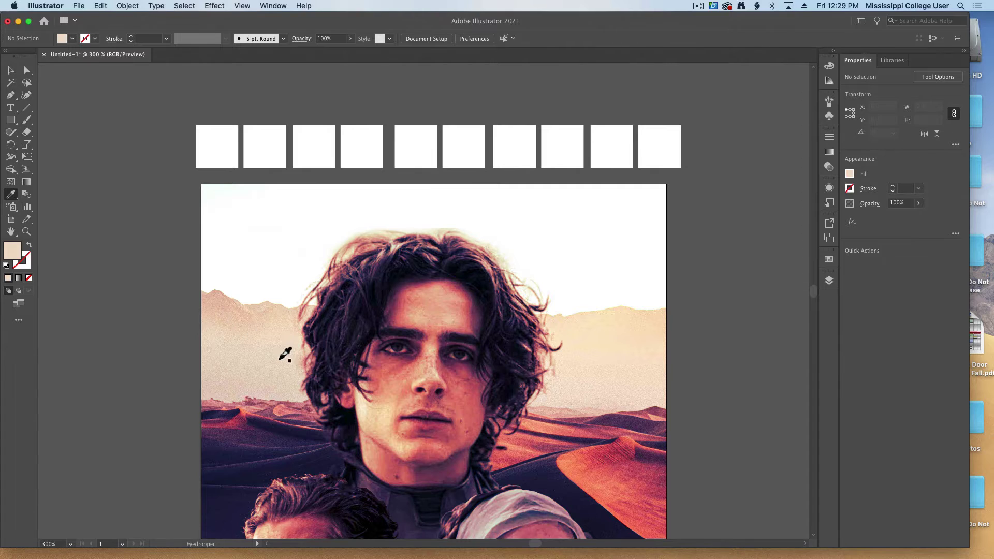
pyautogui.click(236, 357)
pyautogui.click(404, 279)
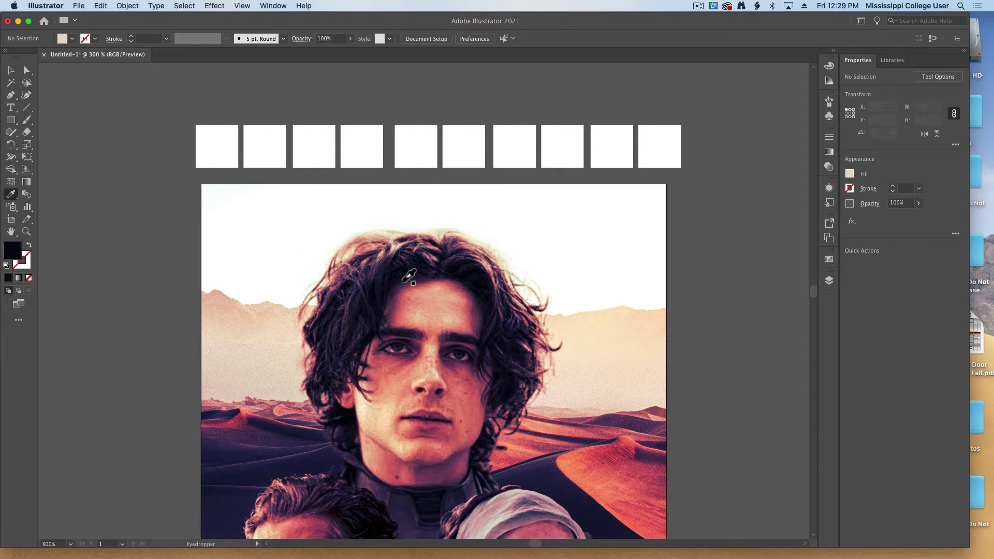
pyautogui.click(404, 280)
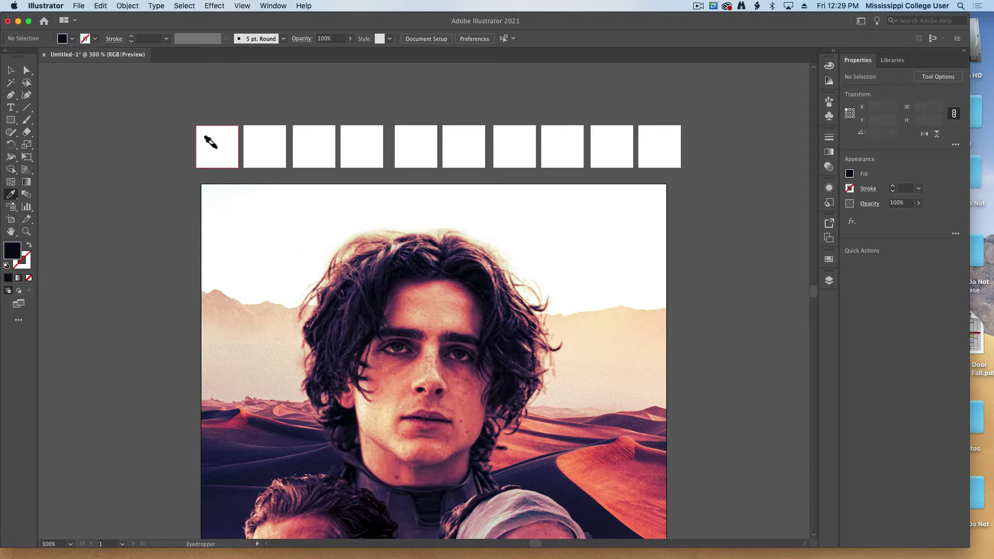
pyautogui.click(206, 138)
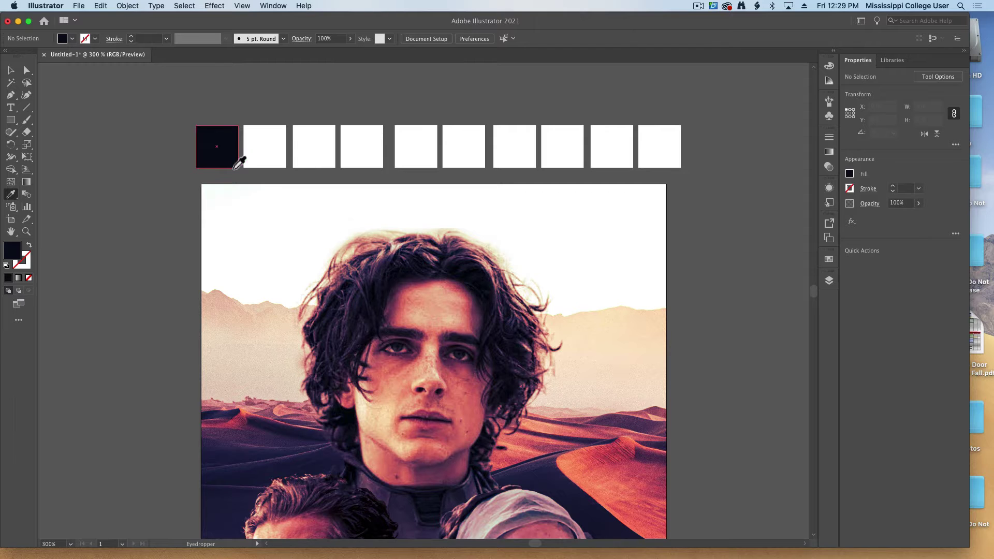
# - Fill the second and third squares with dark purple tones sampled from the upper man's hair
pyautogui.scroll(-3, 404, 343)
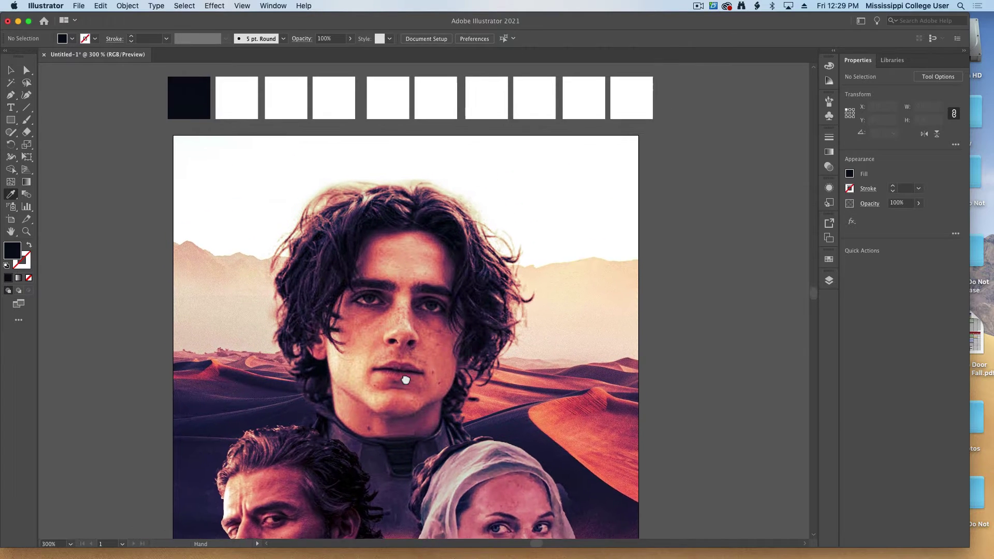
pyautogui.scroll(4, 402, 362)
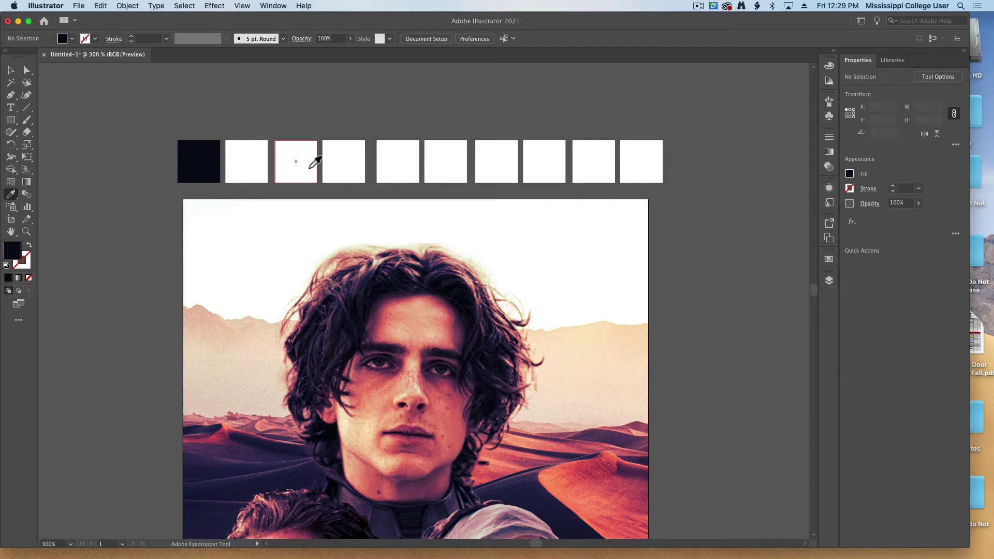
pyautogui.click(396, 276)
pyautogui.click(333, 251)
pyautogui.press('super+plus')
pyautogui.press('super+plus')
pyautogui.press('super+plus')
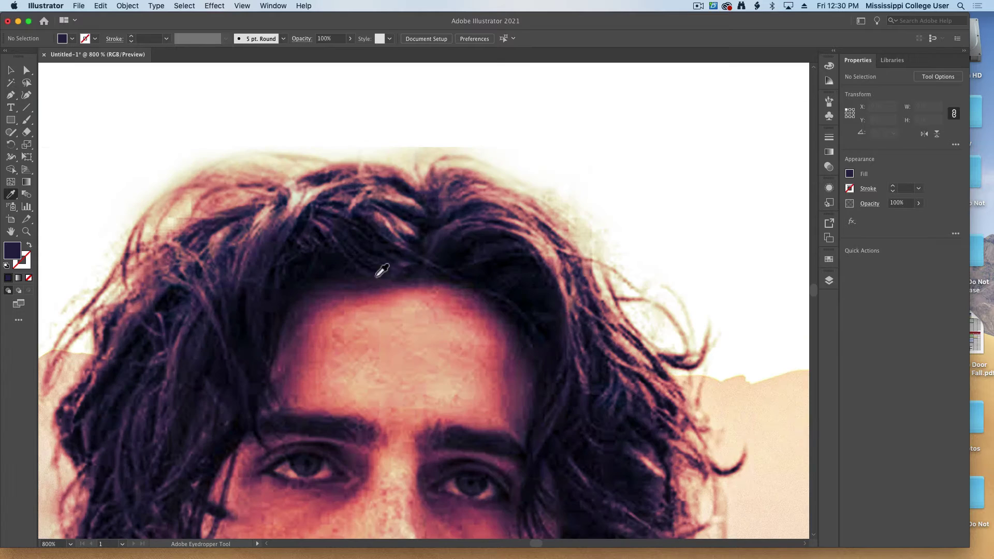
pyautogui.click(373, 219)
pyautogui.moveTo(374, 219); pyautogui.dragTo(693, 443)
pyautogui.keyDown('alt'); pyautogui.click(405, 171); pyautogui.keyUp('alt')
# - Sample a mauve pink and a coral red from the image and fill the fourth and fifth squares with them
pyautogui.moveTo(443, 271); pyautogui.dragTo(203, 215)
pyautogui.click(395, 374)
pyautogui.moveTo(395, 374); pyautogui.dragTo(384, 484)
pyautogui.keyDown('alt'); pyautogui.click(303, 218); pyautogui.keyUp('alt')
pyautogui.moveTo(365, 415); pyautogui.dragTo(275, 61)
pyautogui.click(438, 247)
pyautogui.moveTo(377, 233); pyautogui.dragTo(456, 445)
pyautogui.keyDown('alt'); pyautogui.click(414, 98); pyautogui.keyUp('alt')
# - Sample a peach and a pale cream tone from the image and fill the sixth and seventh squares with them
pyautogui.moveTo(488, 284); pyautogui.dragTo(429, 201)
pyautogui.click(346, 340)
pyautogui.moveTo(324, 166); pyautogui.dragTo(393, 406)
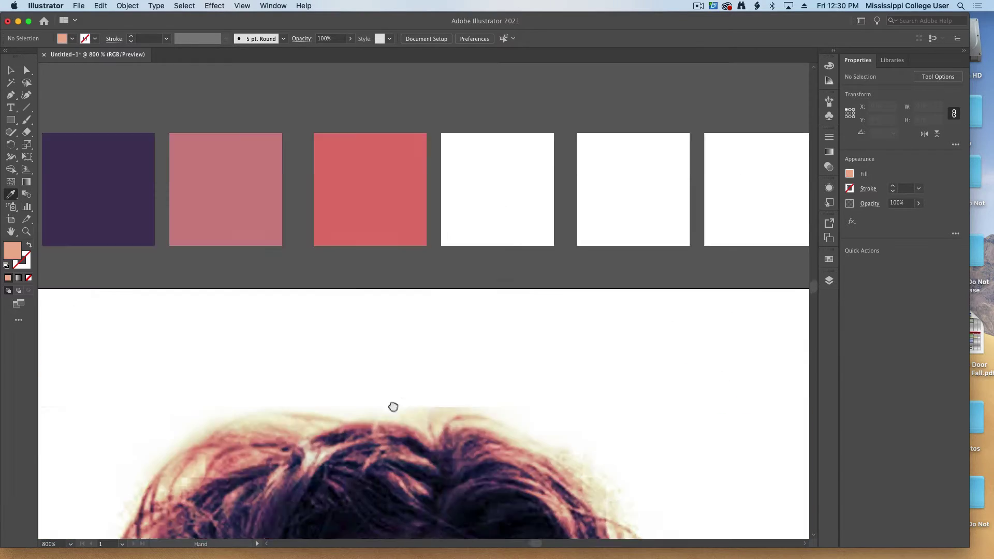
pyautogui.keyDown('alt'); pyautogui.click(497, 189); pyautogui.keyUp('alt')
pyautogui.moveTo(542, 512); pyautogui.dragTo(163, 271)
pyautogui.click(475, 291)
pyautogui.moveTo(293, 147); pyautogui.dragTo(131, 217)
pyautogui.keyDown('alt'); pyautogui.click(529, 308); pyautogui.keyUp('alt')
pyautogui.scroll(10, 269, 253)
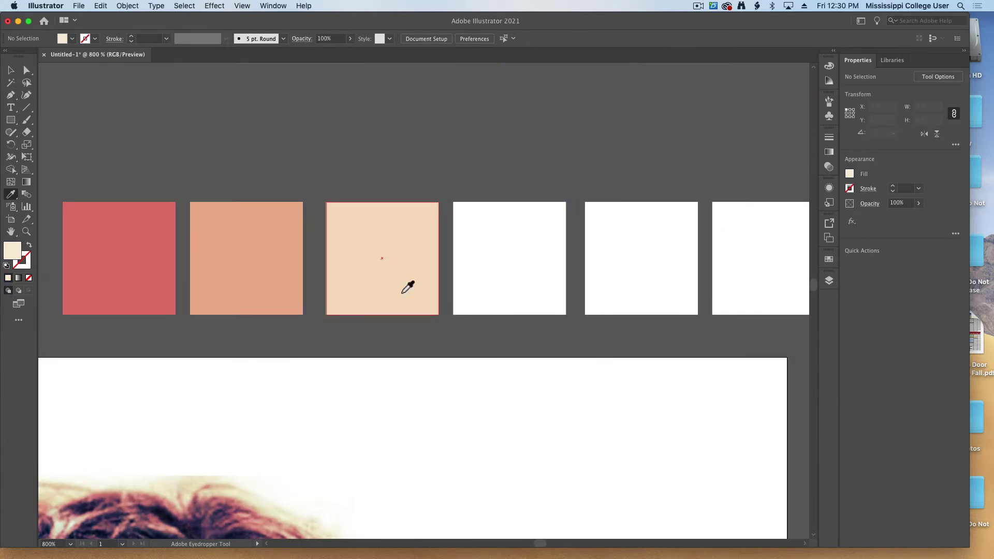
# - Fill the eighth palette square with the sampled pale cream tone and sample white from the ninth square
pyautogui.keyDown('alt'); pyautogui.click(492, 290); pyautogui.keyUp('alt')
pyautogui.hscroll(-5, 550, 388)
pyautogui.hscroll(5, 495, 348)
pyautogui.click(595, 158)
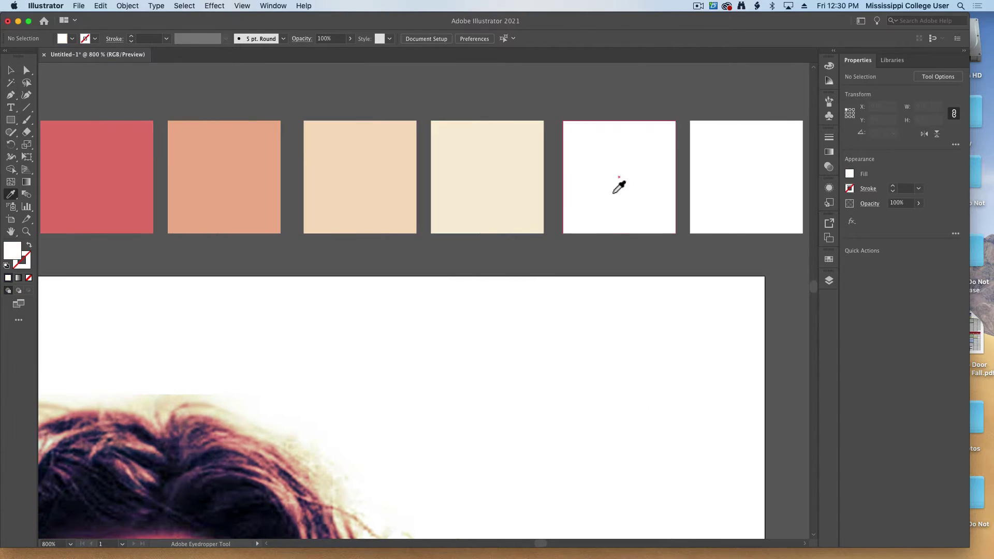
# - Sample a dusty pink from the woman's headscarf and fill the tenth palette square with it
pyautogui.scroll(-10, 604, 259)
pyautogui.press('super+minus')
pyautogui.press('super+minus')
pyautogui.click(453, 226)
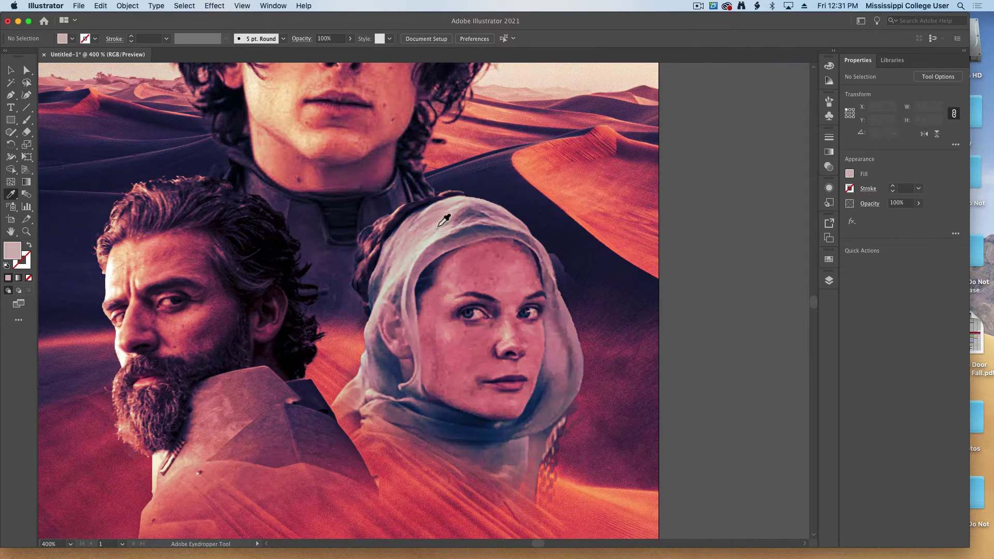
pyautogui.scroll(10, 453, 226)
pyautogui.keyDown('alt'); pyautogui.click(644, 228); pyautogui.keyUp('alt')
# - Shift the peach, two cream and white squares along the row and place the dusty pink square between the coral red and peach ones
pyautogui.press('v')
pyautogui.moveTo(646, 221); pyautogui.dragTo(359, 261)
pyautogui.click(386, 224)
pyautogui.keyDown('shift'); pyautogui.click(444, 224); pyautogui.keyUp('shift')
pyautogui.keyDown('shift'); pyautogui.click(510, 223); pyautogui.keyUp('shift')
pyautogui.keyDown('shift'); pyautogui.click(575, 224); pyautogui.keyUp('shift')
pyautogui.moveTo(488, 203); pyautogui.dragTo(556, 203)
pyautogui.moveTo(378, 232); pyautogui.dragTo(410, 210)
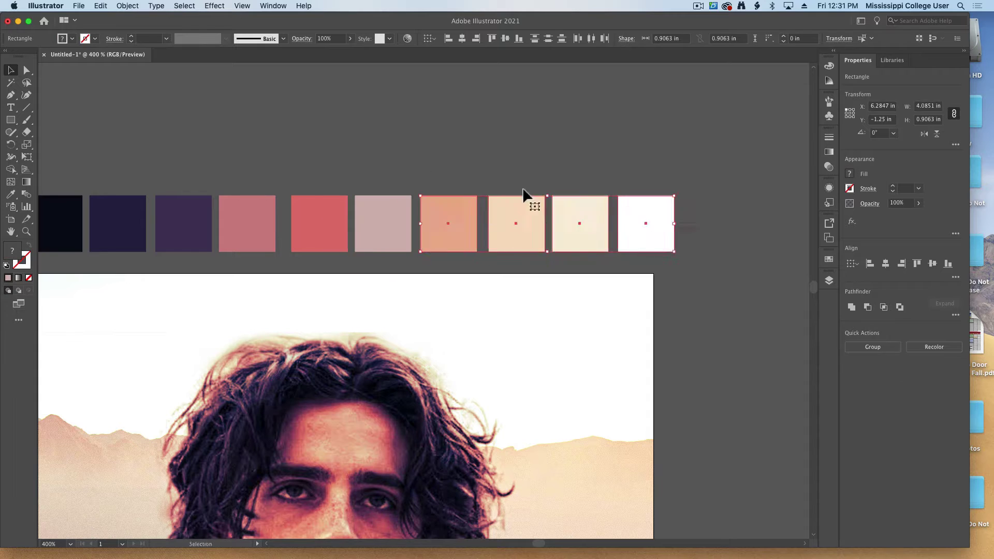
pyautogui.click(237, 151)
pyautogui.hscroll(-3, 238, 151)
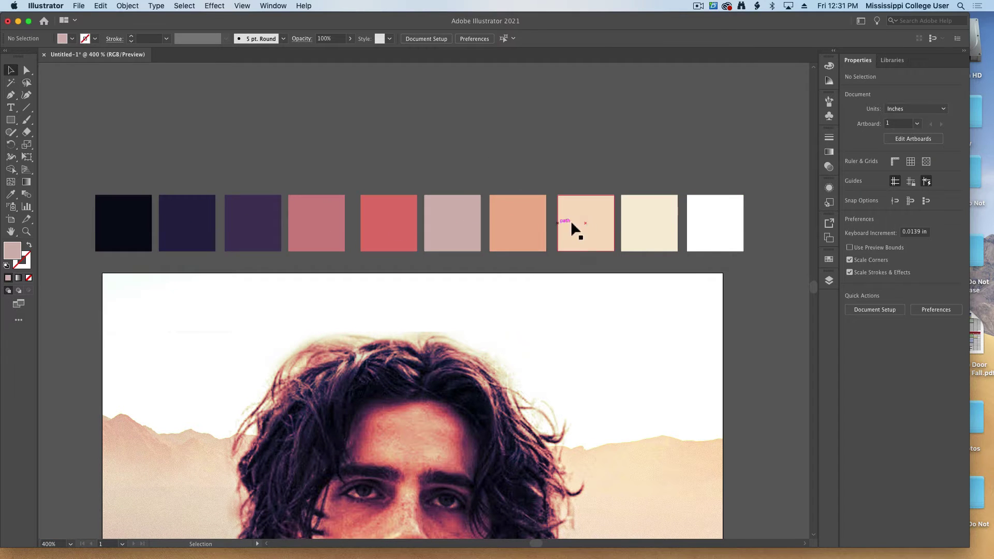
# - Swap the dusty pink and peach squares so the peach one follows the coral red square
pyautogui.moveTo(465, 204); pyautogui.dragTo(541, 132)
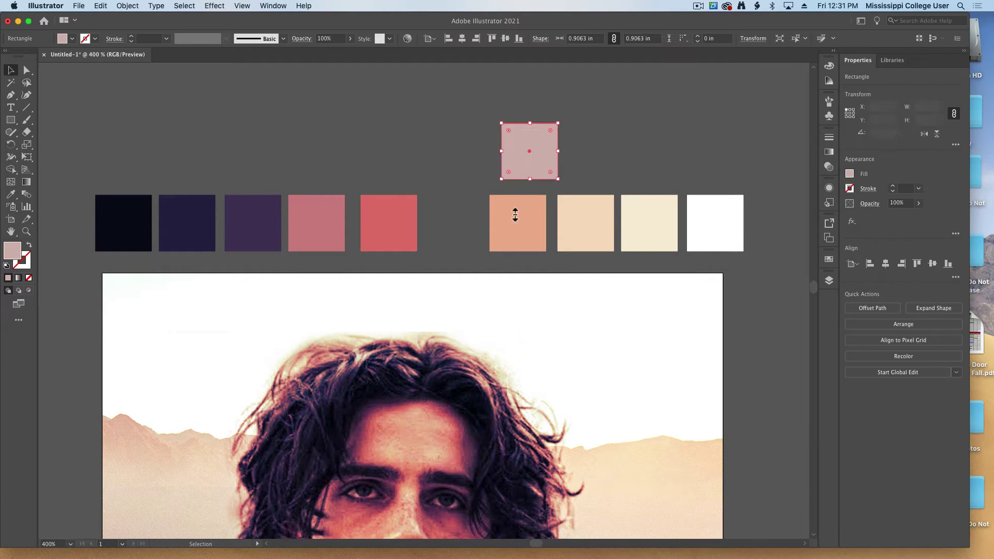
pyautogui.moveTo(503, 219); pyautogui.dragTo(440, 220)
pyautogui.moveTo(513, 173); pyautogui.dragTo(505, 232)
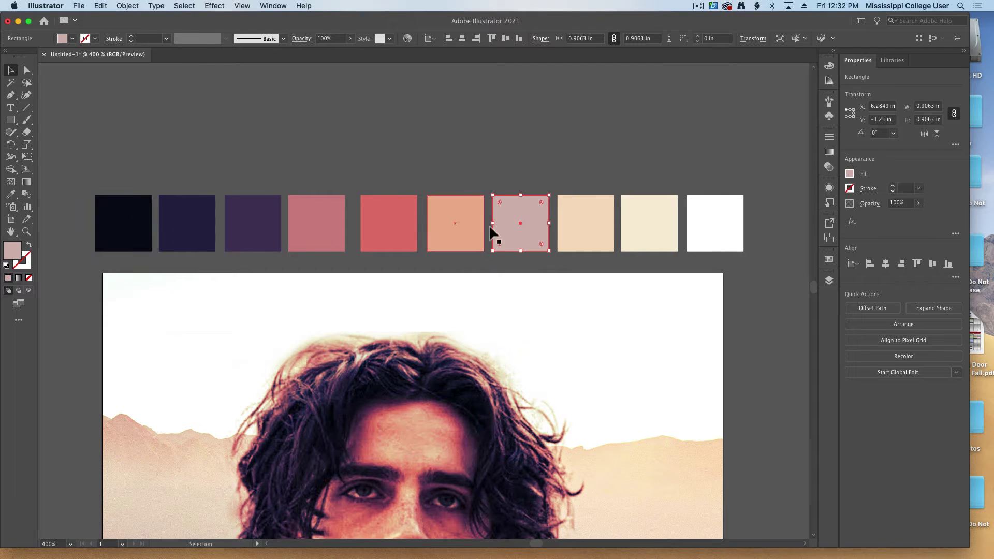
pyautogui.click(660, 191)
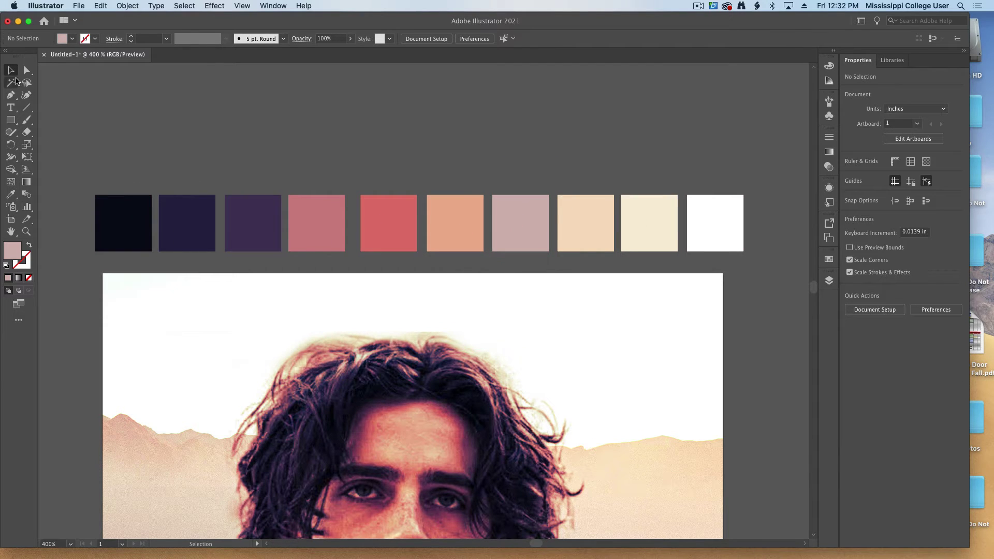
# - Select all ten palette squares and add their selected colors to the document swatches
pyautogui.moveTo(716, 229); pyautogui.dragTo(748, 228)
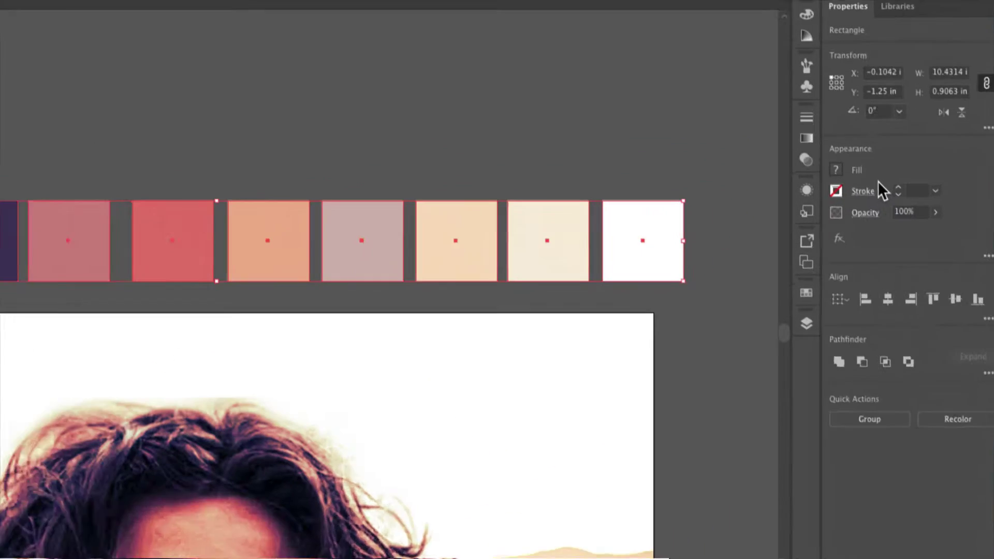
pyautogui.click(800, 319)
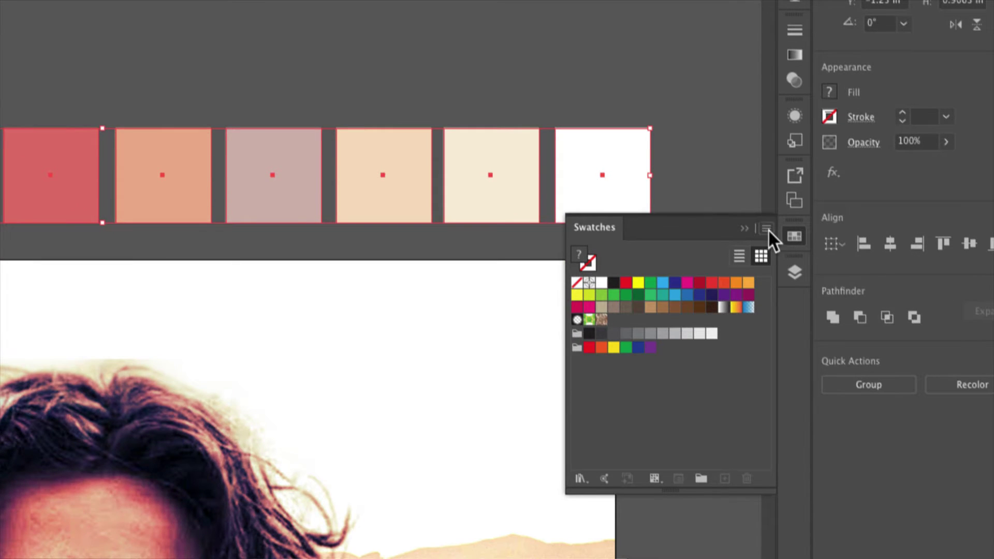
pyautogui.click(767, 229)
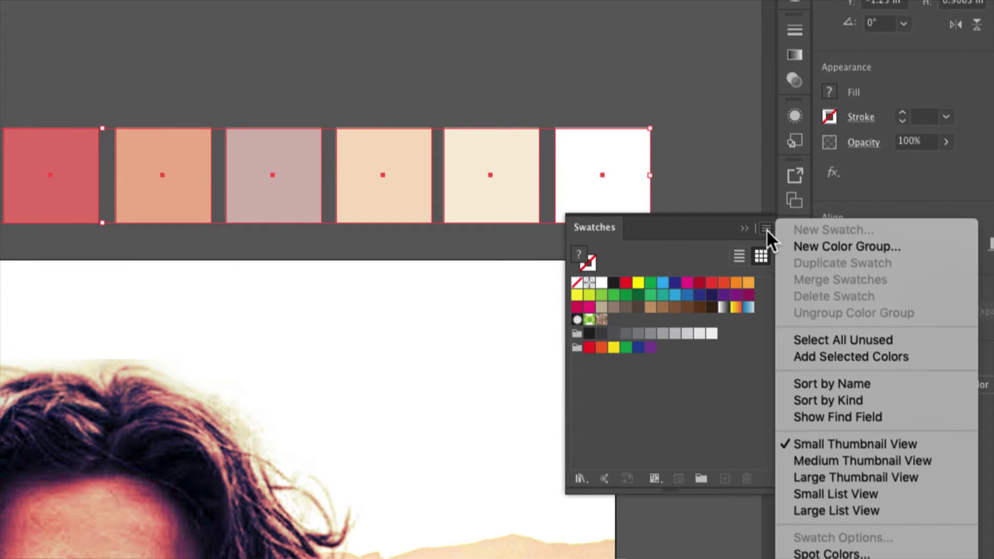
pyautogui.click(875, 356)
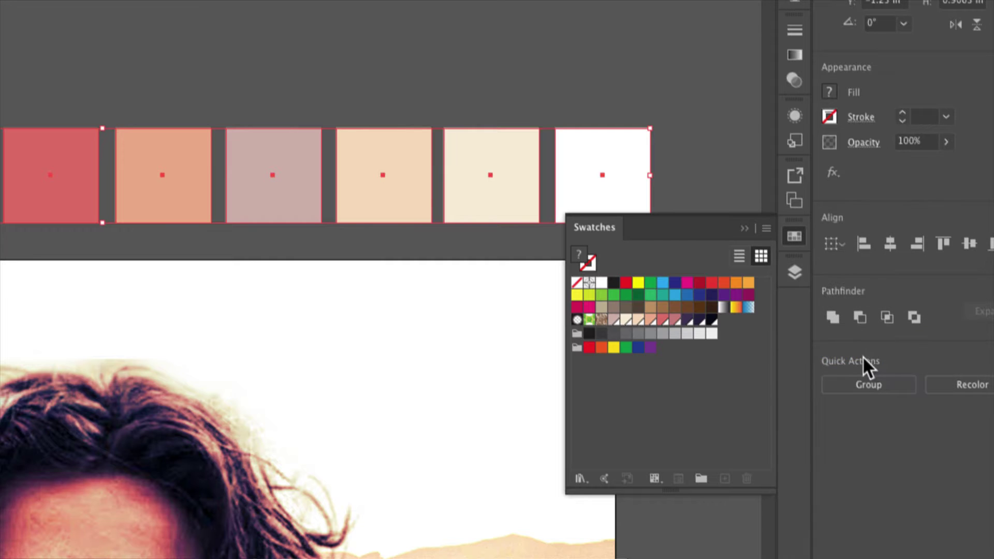
# - Collect the newly added palette swatches, from dusty pink to near-black, into a color group named Color Group 1
pyautogui.click(712, 320)
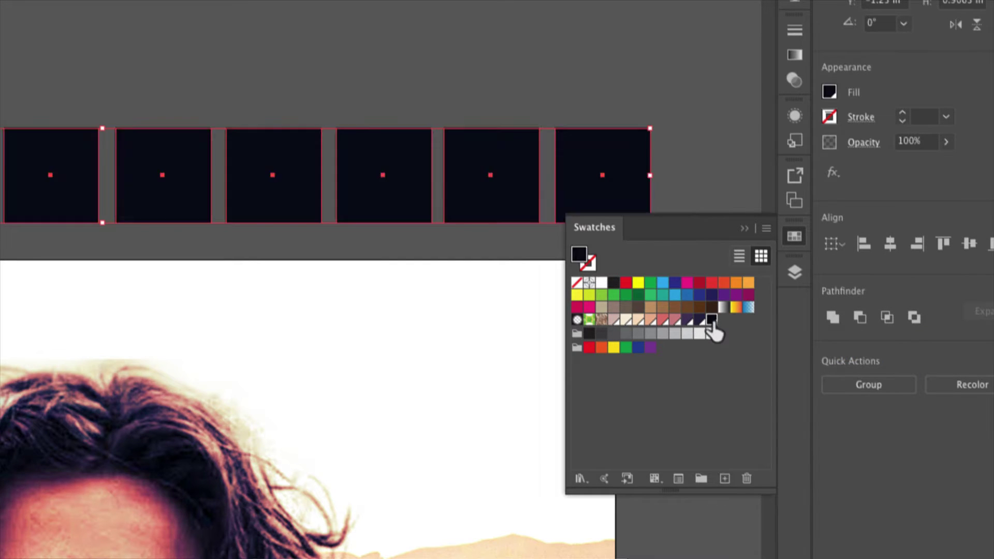
pyautogui.hotkey('ctrl', 'z')
pyautogui.click(681, 171)
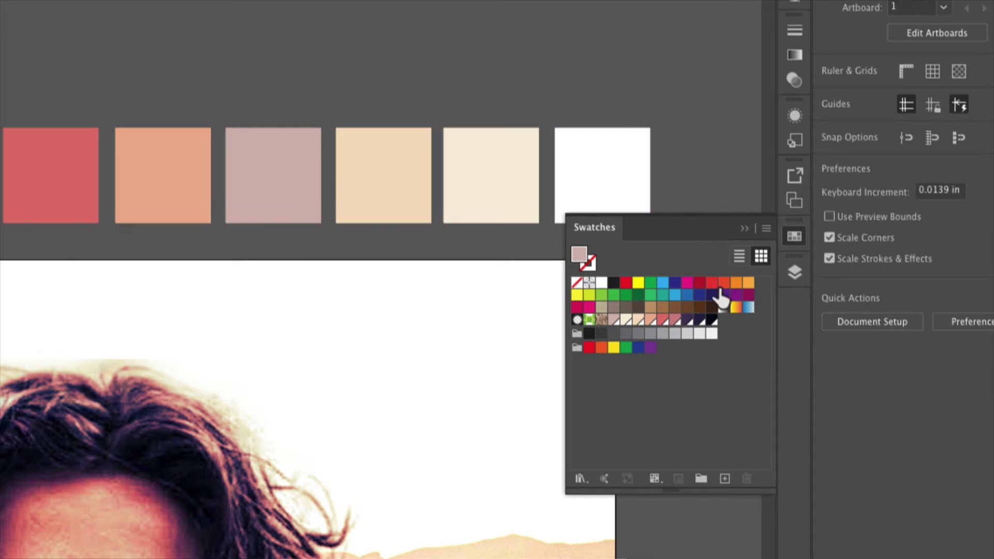
pyautogui.click(712, 321)
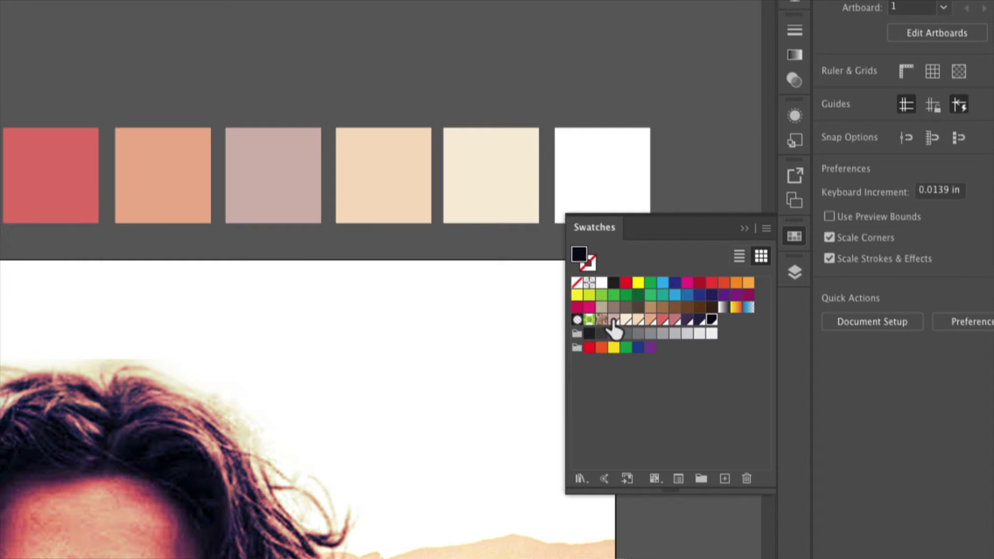
pyautogui.keyDown('shift'); pyautogui.click(614, 321); pyautogui.keyUp('shift')
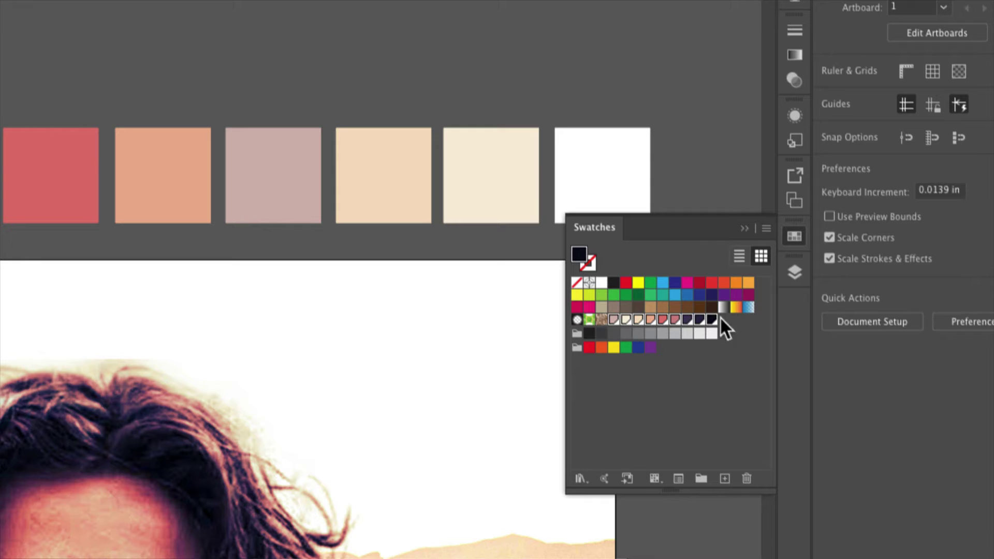
pyautogui.click(694, 480)
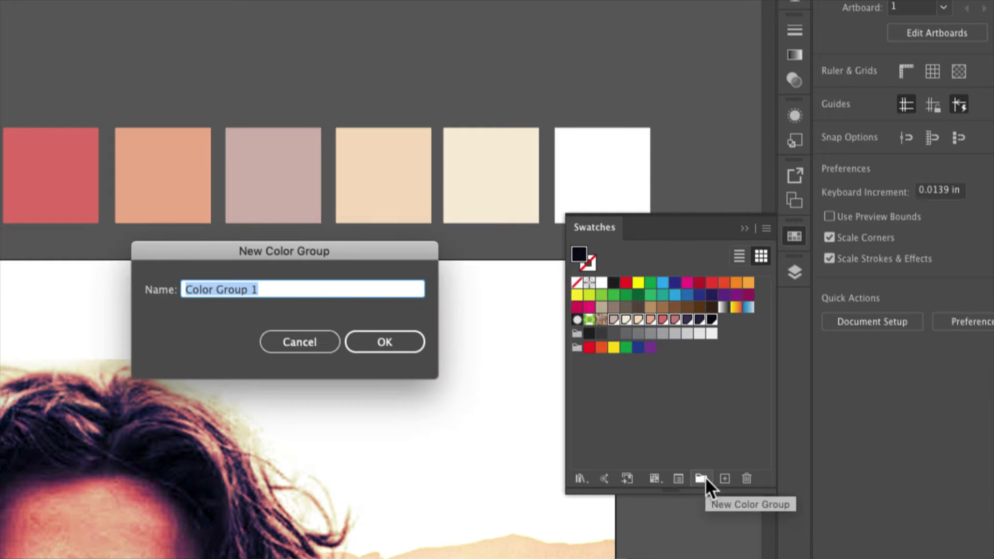
pyautogui.click(376, 343)
pyautogui.click(597, 386)
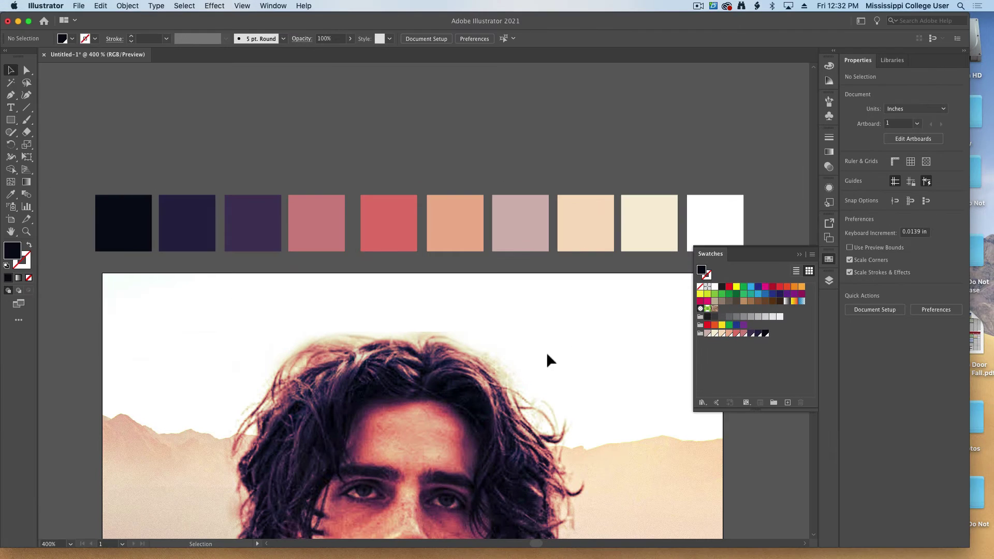
# - Delete the row of ten palette squares above the artboard
pyautogui.moveTo(502, 390); pyautogui.dragTo(442, 239)
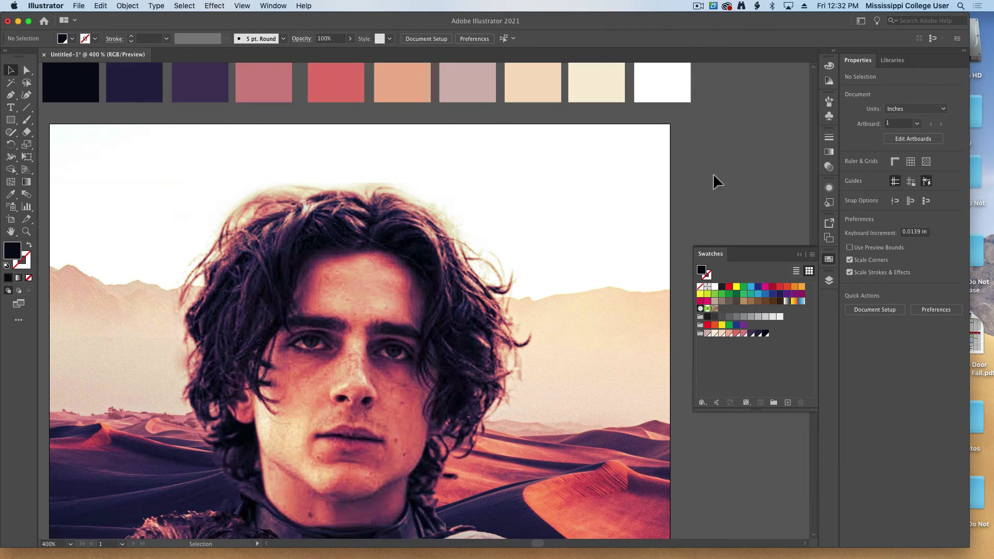
pyautogui.press('super+0')
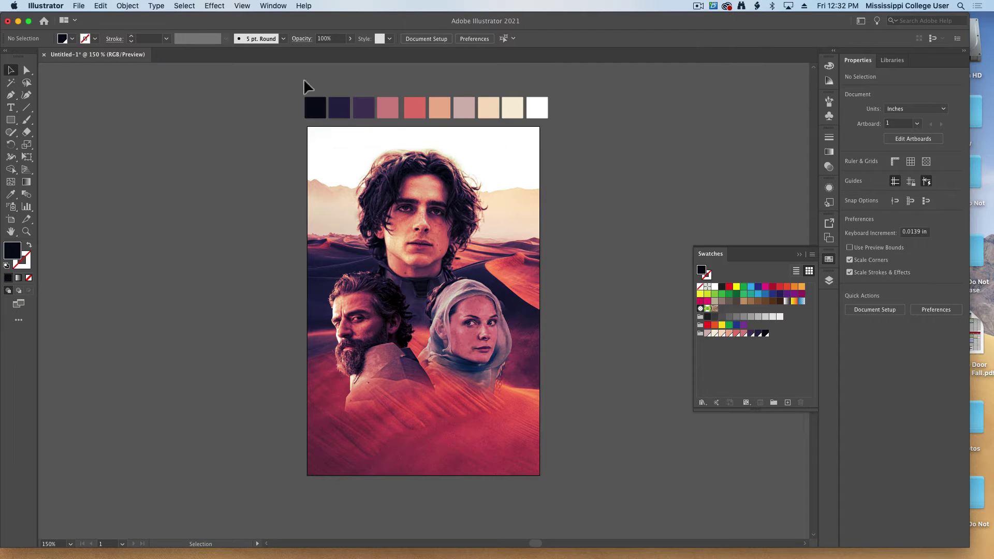
pyautogui.moveTo(577, 91); pyautogui.dragTo(583, 104)
pyautogui.press('Delete')
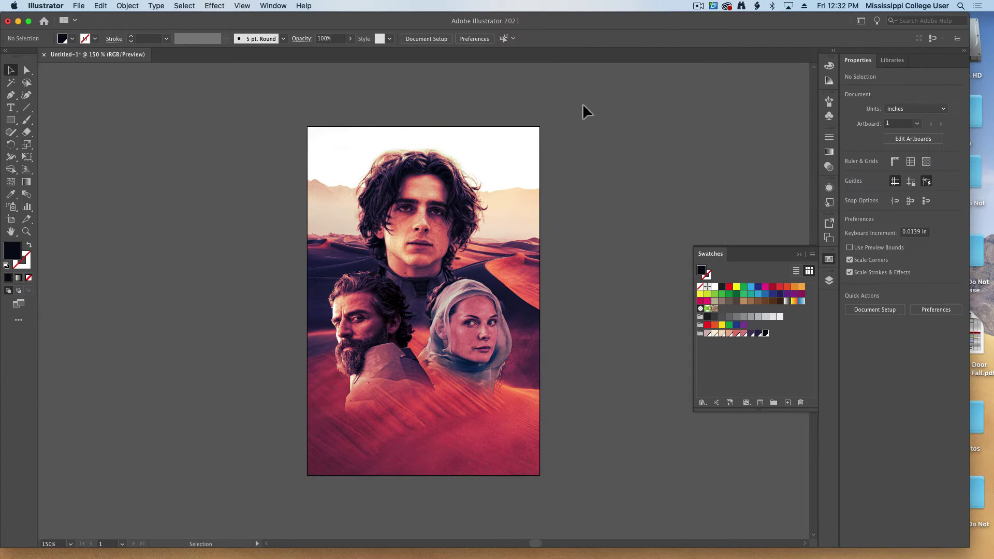
# - Save the document to the Desktop as DuneMoviePoster.ai in Illustrator 2020 format with the default options
pyautogui.press('super+s')
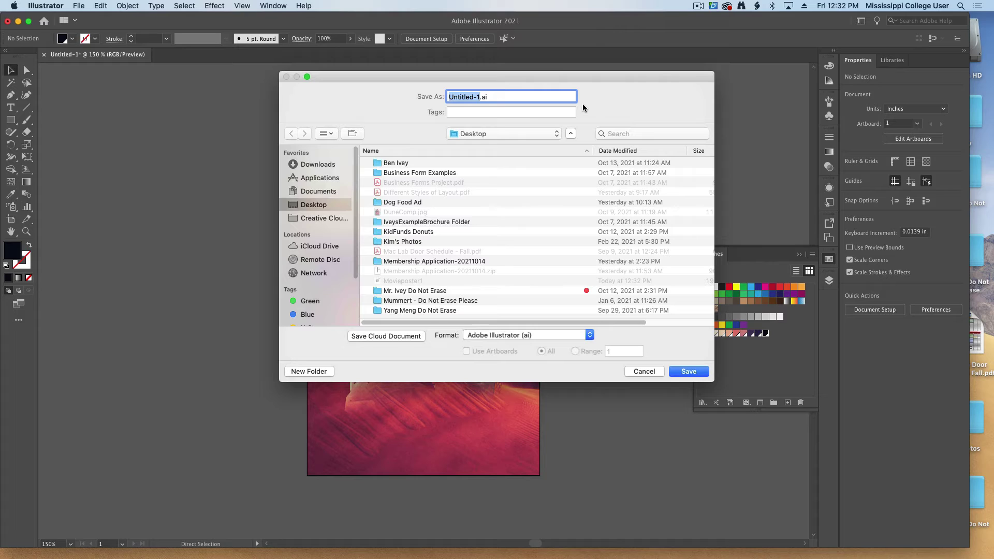
pyautogui.press('BackSpace')
pyautogui.press('Return')
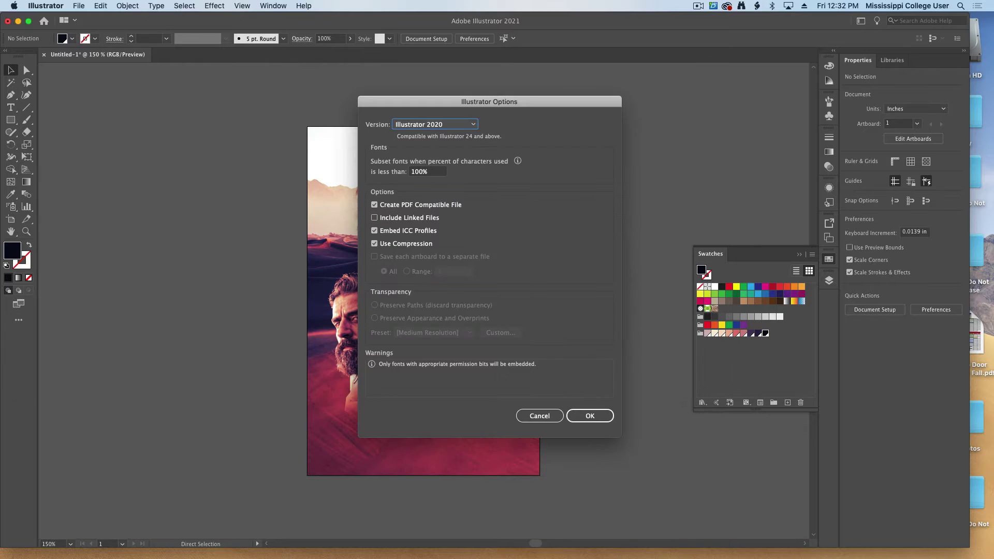
pyautogui.press('Return')
# - Choose the Pencil tool for tracing the upper man's face and enable Fill new pencil strokes in its options
pyautogui.press('super+0')
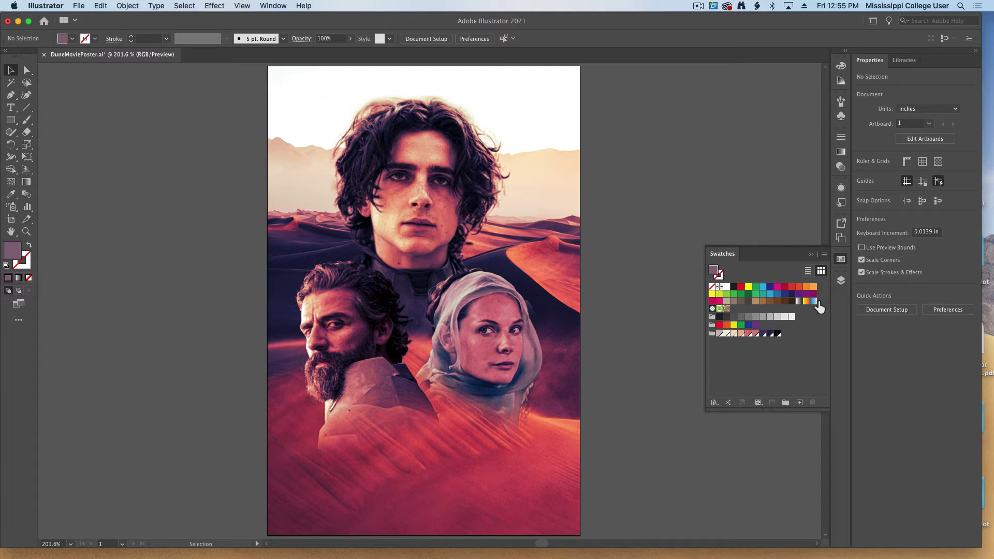
pyautogui.click(839, 281)
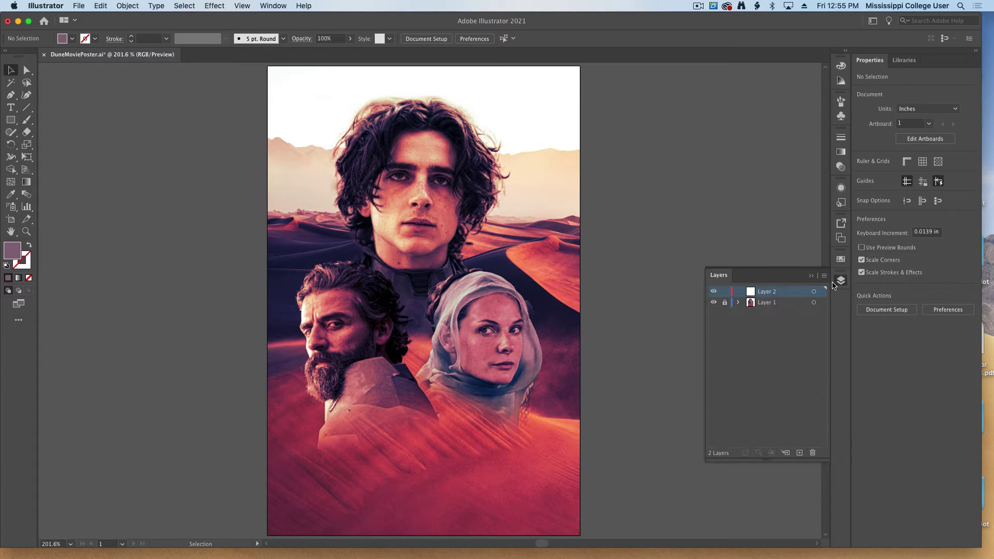
pyautogui.press('super+equal')
pyautogui.press('super+equal')
pyautogui.press('super+equal')
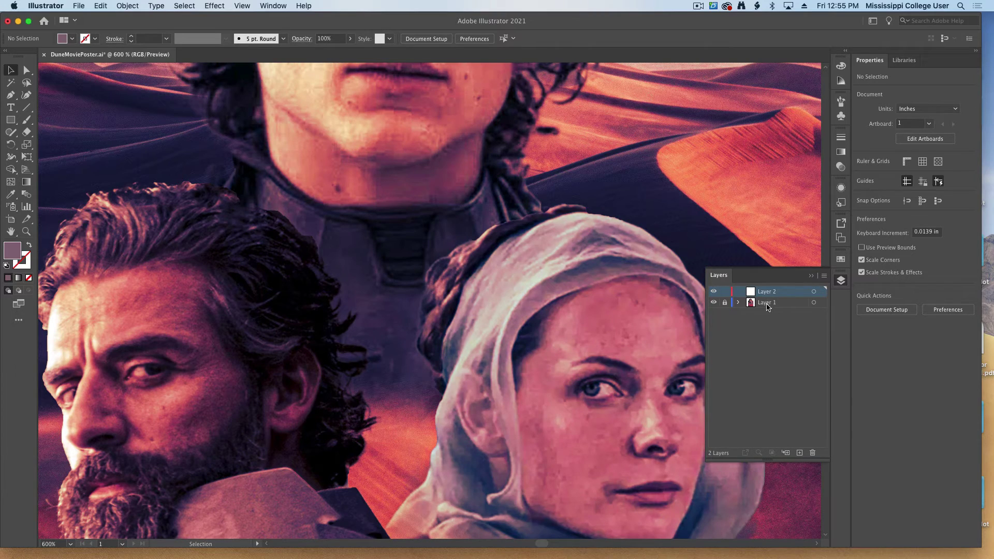
pyautogui.moveTo(492, 180); pyautogui.dragTo(492, 417)
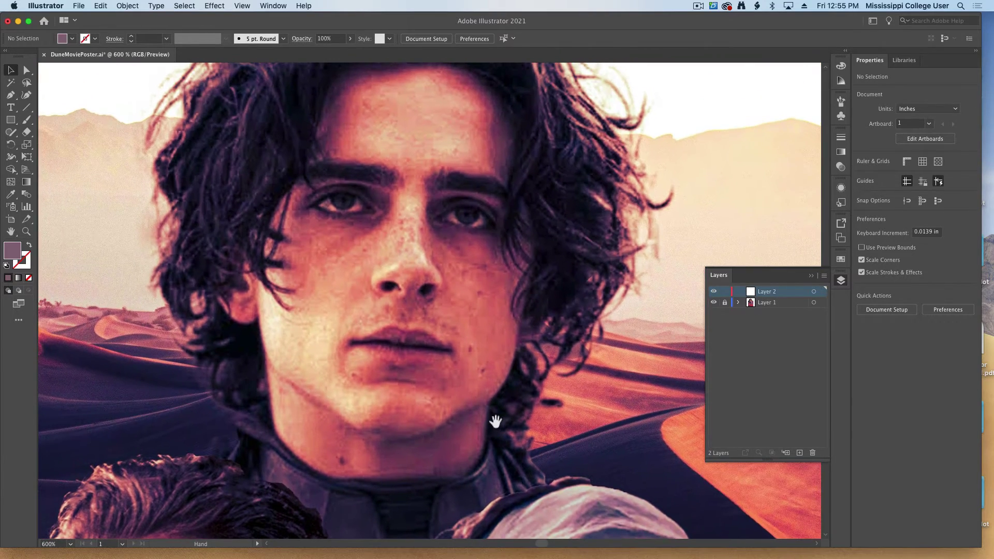
pyautogui.press('super+minus')
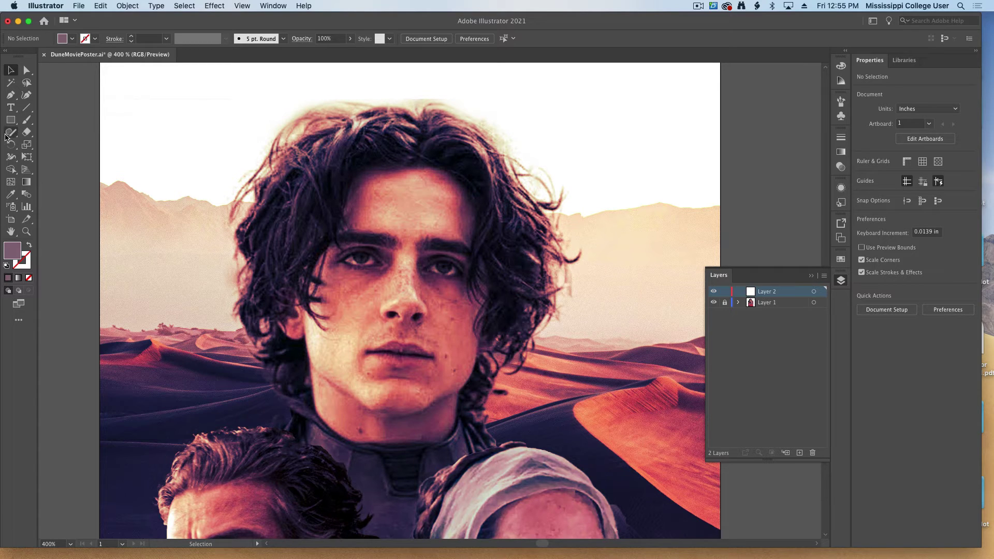
pyautogui.moveTo(6, 136)
pyautogui.mouseDown()
pyautogui.moveTo(36, 145)
pyautogui.moveTo(19, 147)
pyautogui.mouseUp()
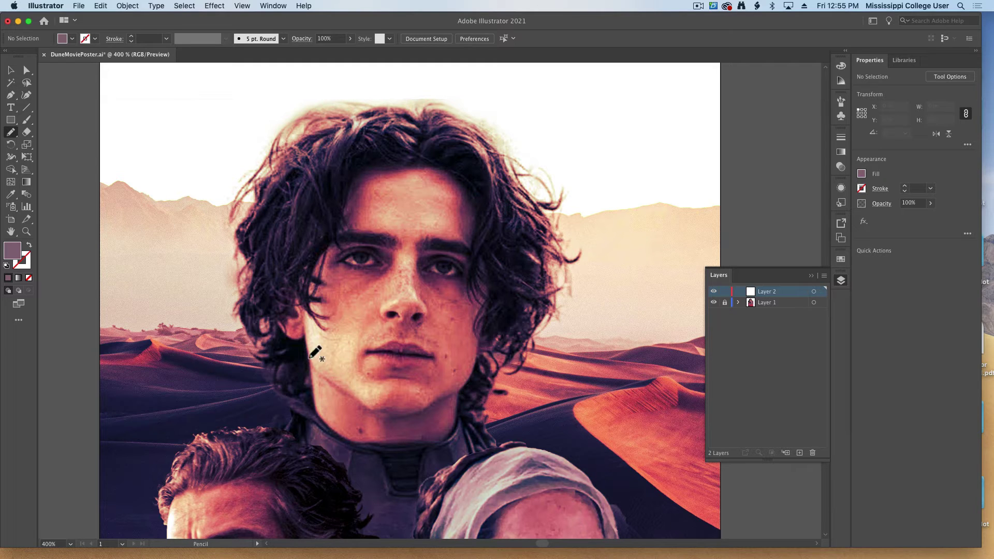
pyautogui.doubleClick(12, 132)
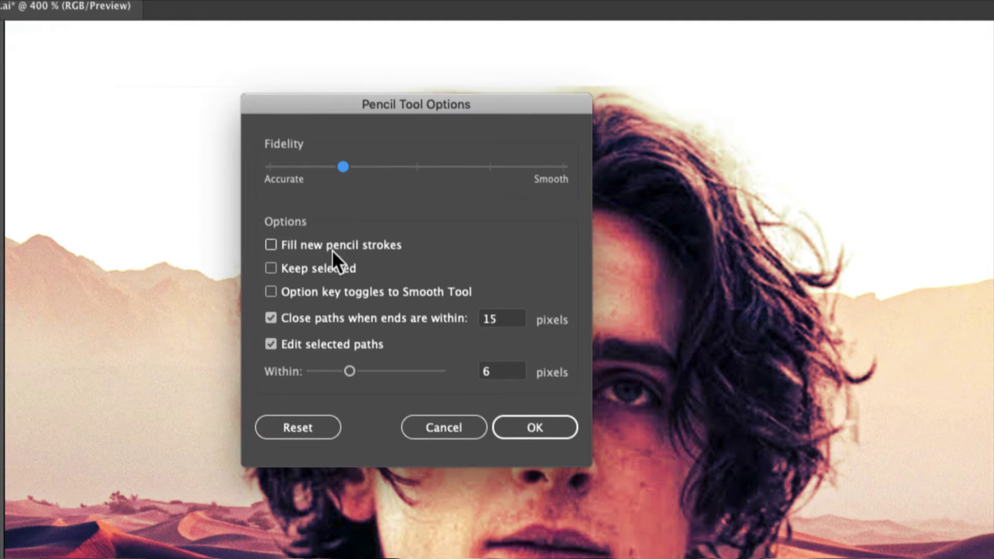
pyautogui.click(270, 245)
pyautogui.click(526, 419)
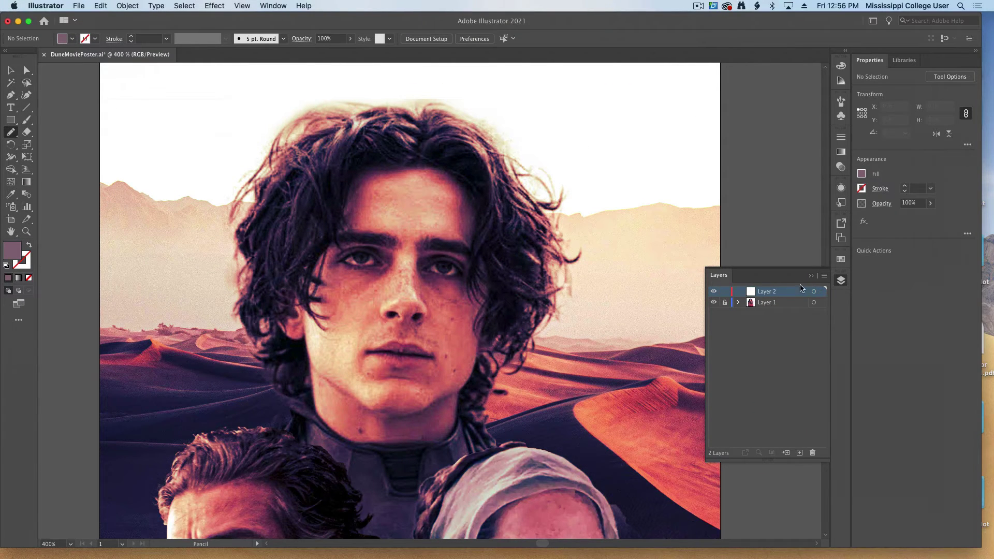
# - Trace the upper man's face, ear and neck with the Pencil in the peach palette swatch, and swap its fill and stroke
pyautogui.click(841, 259)
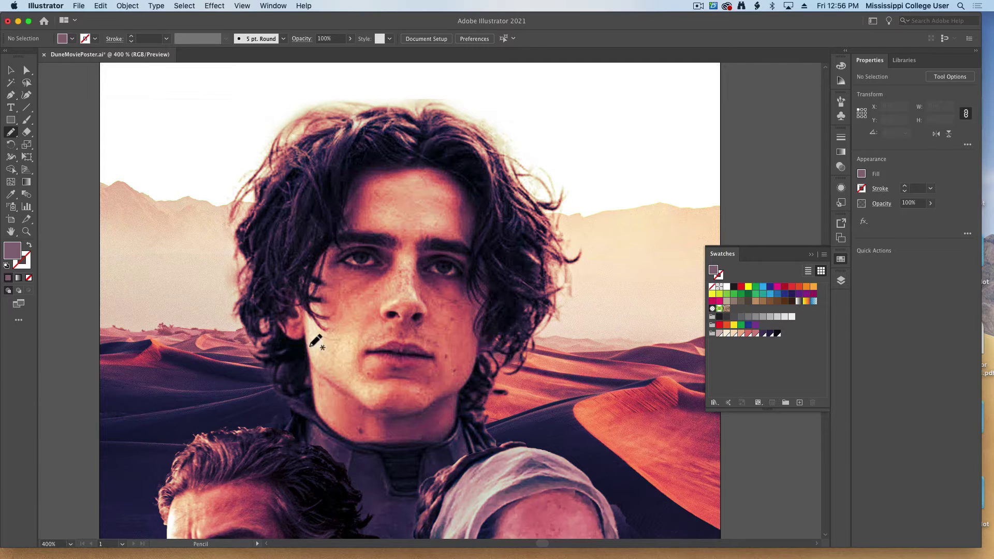
pyautogui.click(501, 294)
pyautogui.press('super+z')
pyautogui.click(742, 334)
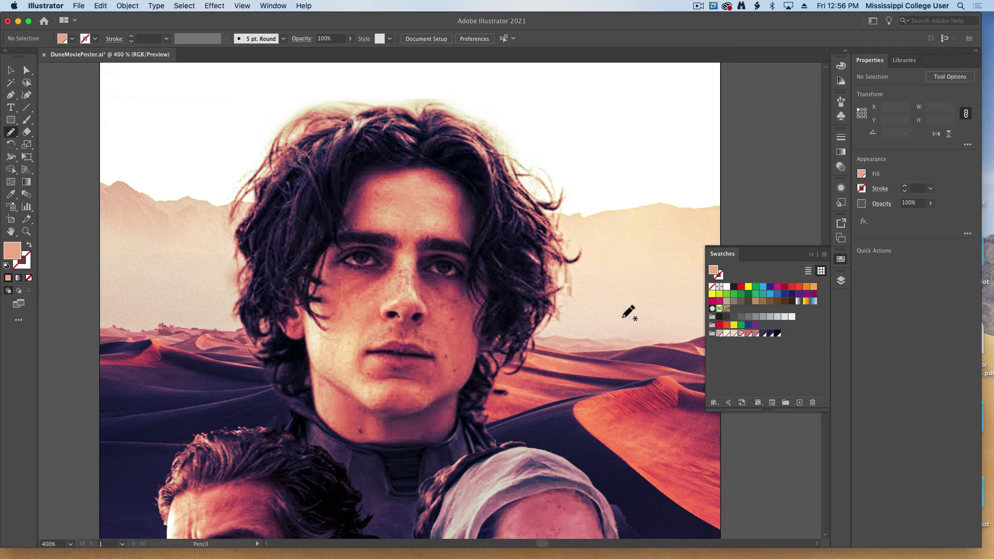
pyautogui.moveTo(402, 169)
pyautogui.mouseDown()
pyautogui.moveTo(354, 183)
pyautogui.moveTo(346, 233)
pyautogui.moveTo(318, 269)
pyautogui.moveTo(310, 311)
pyautogui.moveTo(297, 307)
pyautogui.moveTo(299, 322)
pyautogui.moveTo(279, 324)
pyautogui.moveTo(292, 345)
pyautogui.moveTo(305, 334)
pyautogui.moveTo(317, 419)
pyautogui.moveTo(348, 443)
pyautogui.moveTo(452, 443)
pyautogui.moveTo(481, 364)
pyautogui.moveTo(490, 302)
pyautogui.moveTo(470, 198)
pyautogui.moveTo(443, 168)
pyautogui.moveTo(396, 167)
pyautogui.mouseUp()
pyautogui.hotkey('shift', 'x')
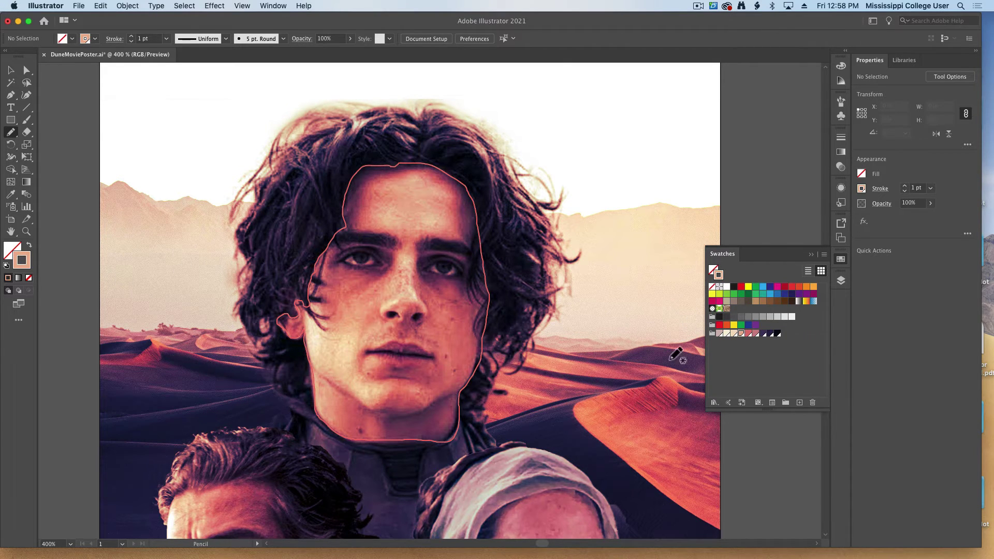
# - Trace the upper man's hair around his face with the Pencil in the dark navy palette swatch, and swap its fill and stroke
pyautogui.click(771, 334)
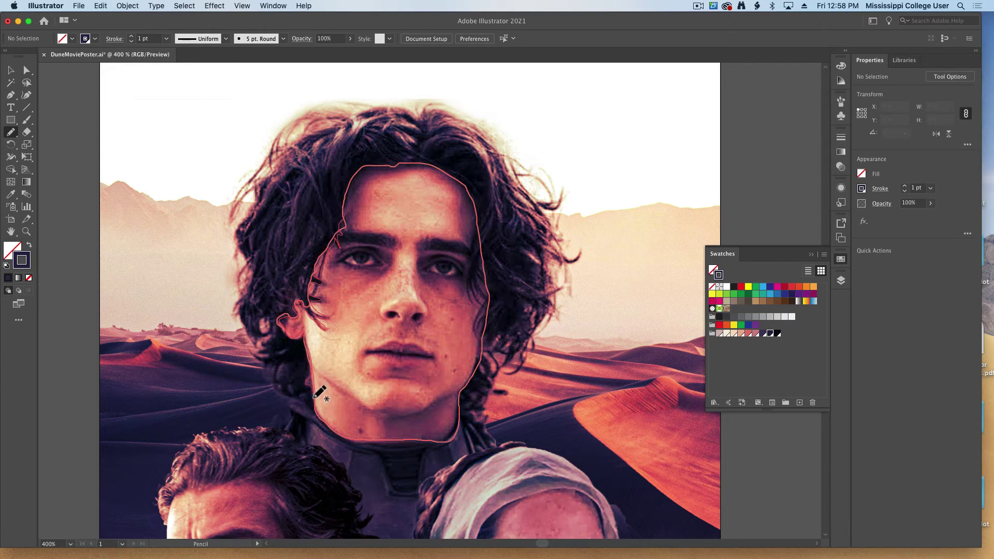
pyautogui.moveTo(283, 403)
pyautogui.mouseDown()
pyautogui.moveTo(272, 371)
pyautogui.moveTo(252, 358)
pyautogui.moveTo(269, 363)
pyautogui.moveTo(261, 356)
pyautogui.moveTo(269, 341)
pyautogui.moveTo(256, 349)
pyautogui.moveTo(238, 306)
pyautogui.moveTo(240, 234)
pyautogui.moveTo(273, 160)
pyautogui.moveTo(368, 115)
pyautogui.moveTo(414, 122)
pyautogui.moveTo(437, 111)
pyautogui.moveTo(492, 139)
pyautogui.moveTo(552, 249)
pyautogui.mouseUp()
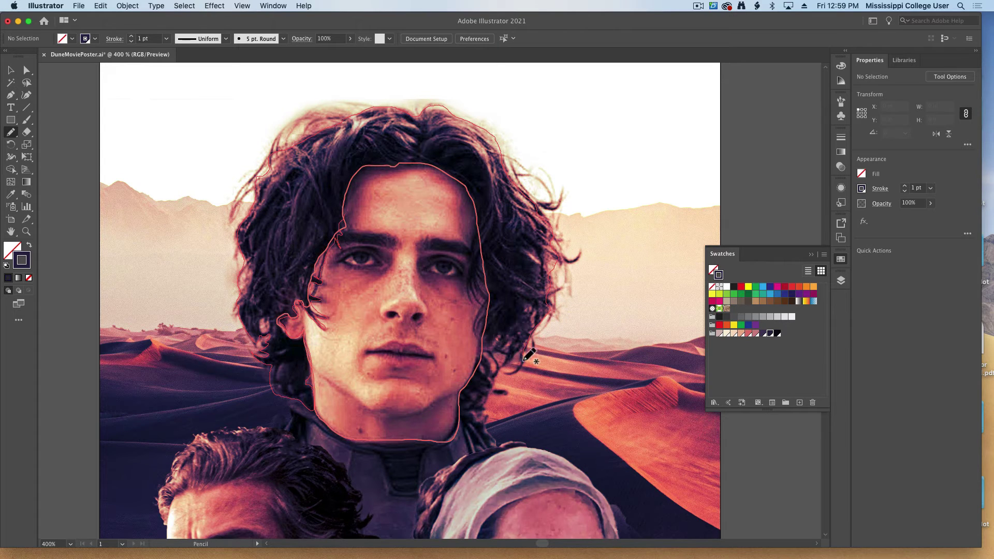
pyautogui.moveTo(513, 364)
pyautogui.mouseDown()
pyautogui.moveTo(502, 344)
pyautogui.moveTo(487, 358)
pyautogui.mouseUp()
pyautogui.moveTo(481, 298); pyautogui.dragTo(478, 261)
pyautogui.moveTo(348, 216); pyautogui.dragTo(346, 219)
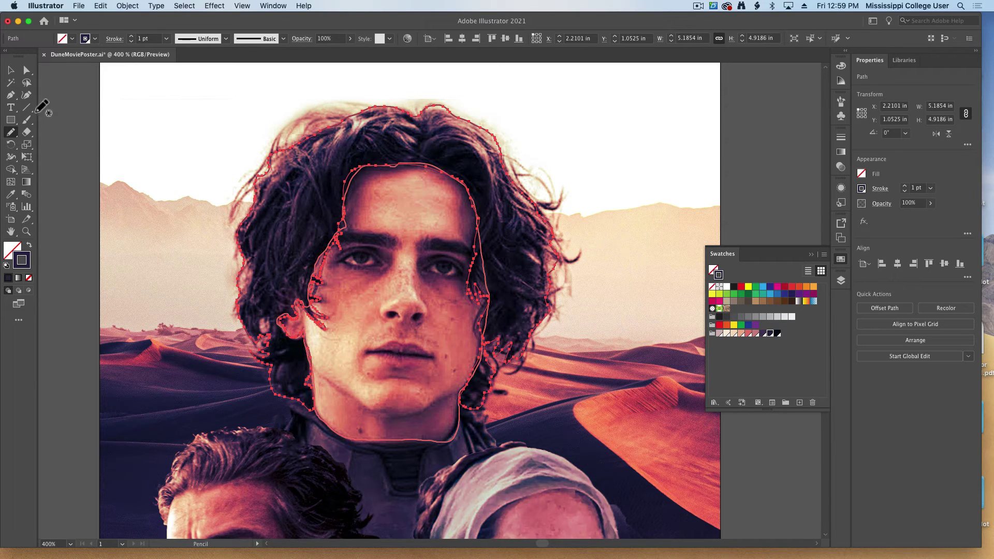
pyautogui.click(10, 70)
pyautogui.hotkey('shift', 'x')
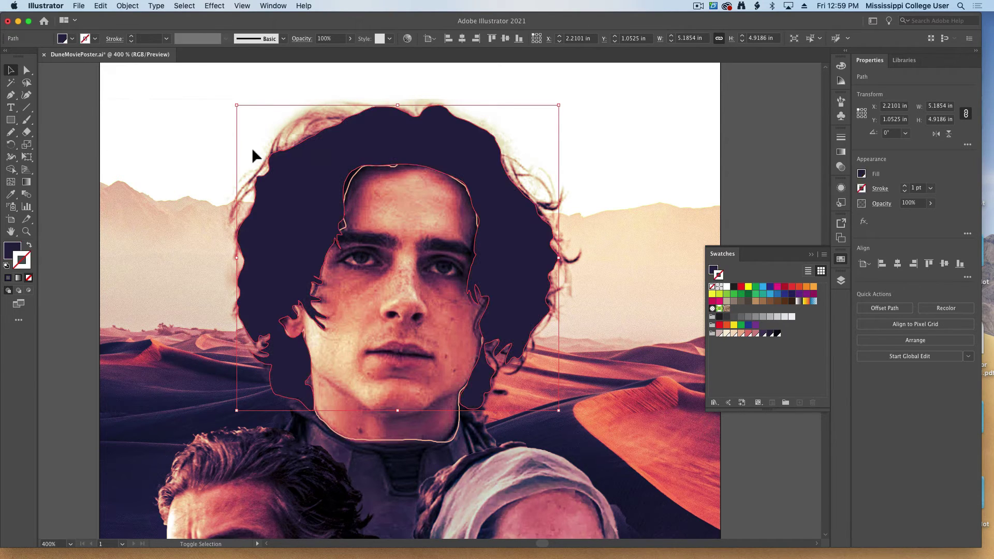
# - Fill the upper man's face outline with its peach stroke colour by swapping the fill and stroke
pyautogui.click(451, 351)
pyautogui.press('a')
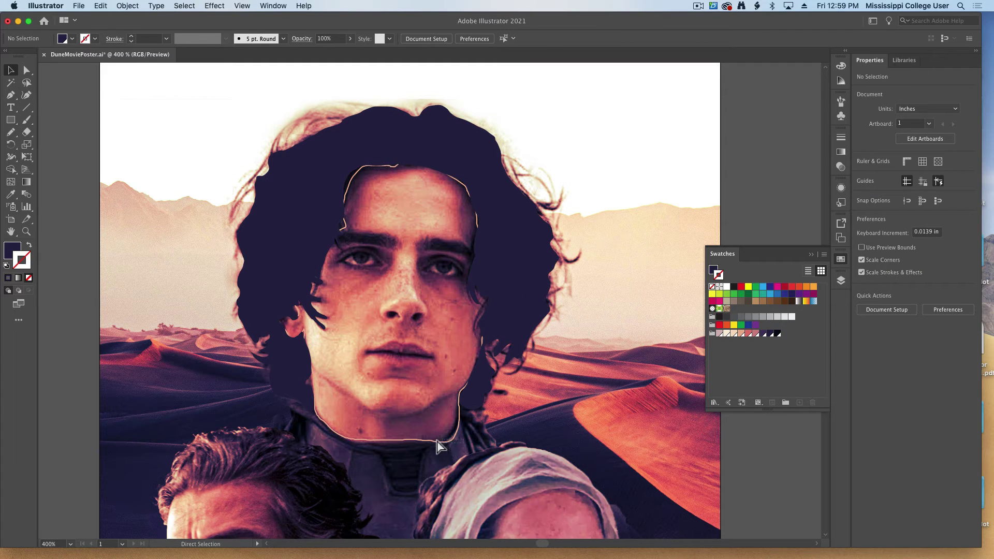
pyautogui.press('v')
pyautogui.click(438, 441)
pyautogui.hotkey('shift', 'x')
pyautogui.click(488, 409)
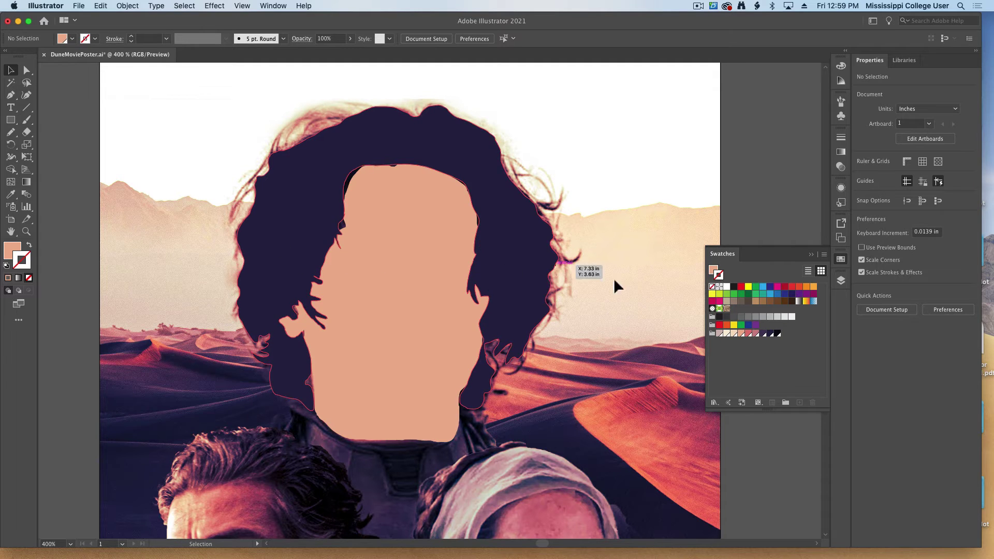
# - Compare the traced face and hair with the photo by toggling the visibility of Layer 1 and Layer 2
pyautogui.click(840, 281)
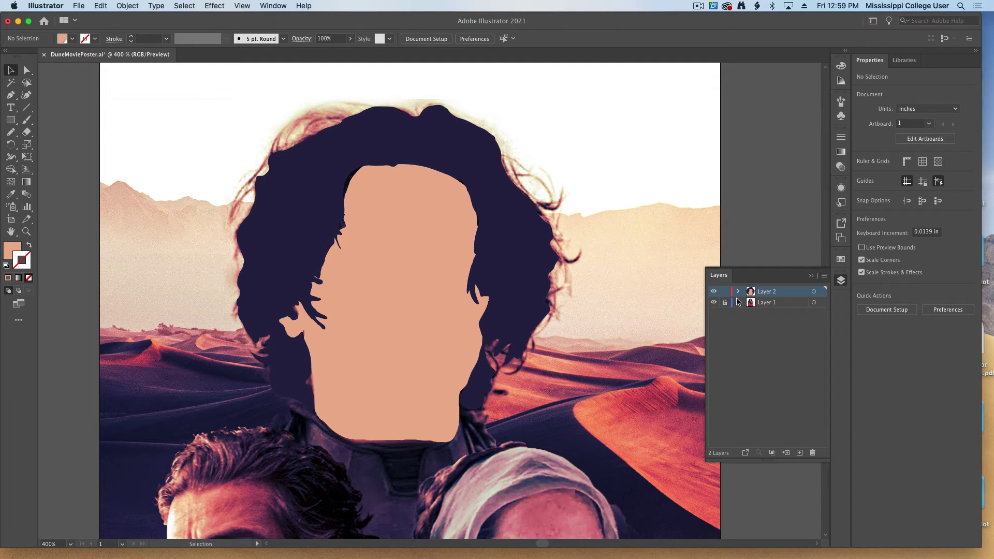
pyautogui.click(714, 303)
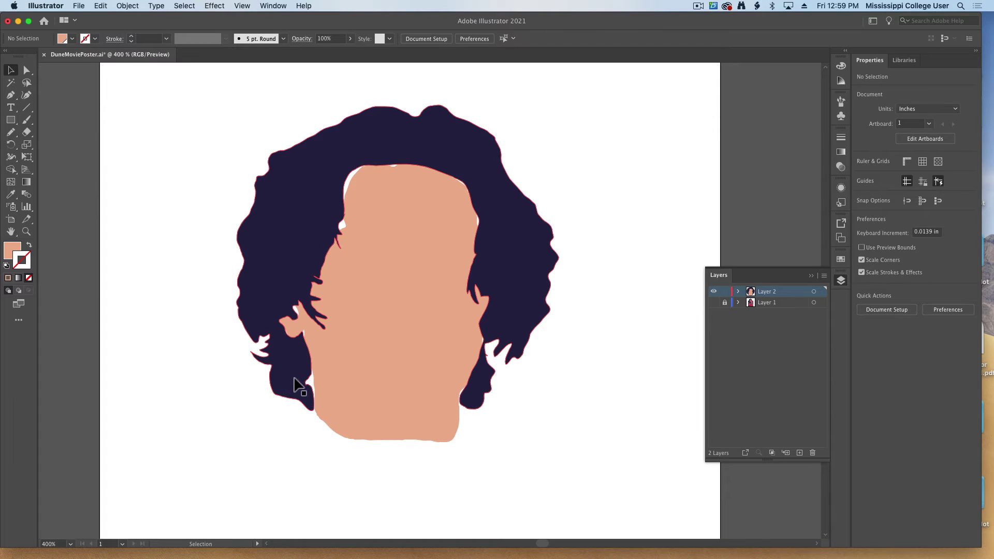
pyautogui.click(714, 303)
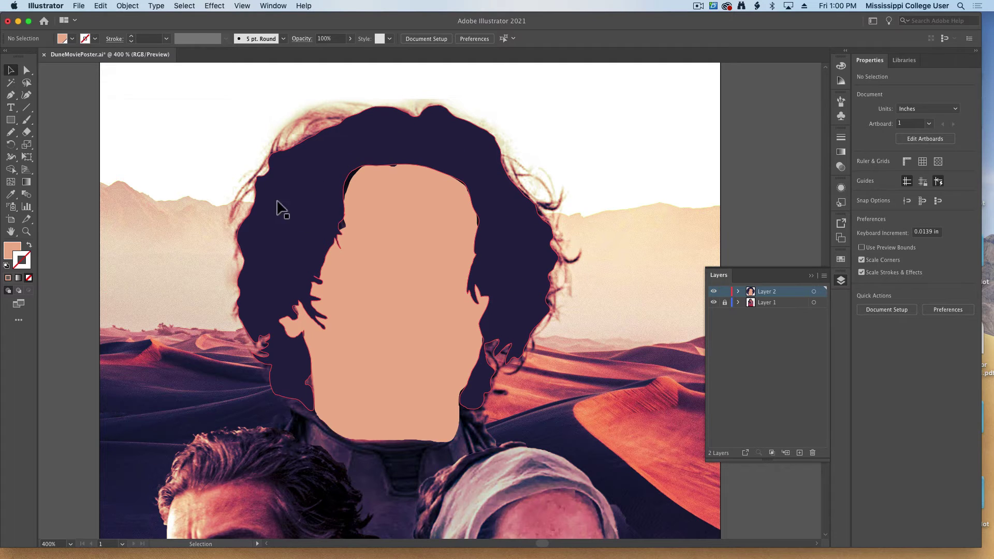
pyautogui.click(714, 303)
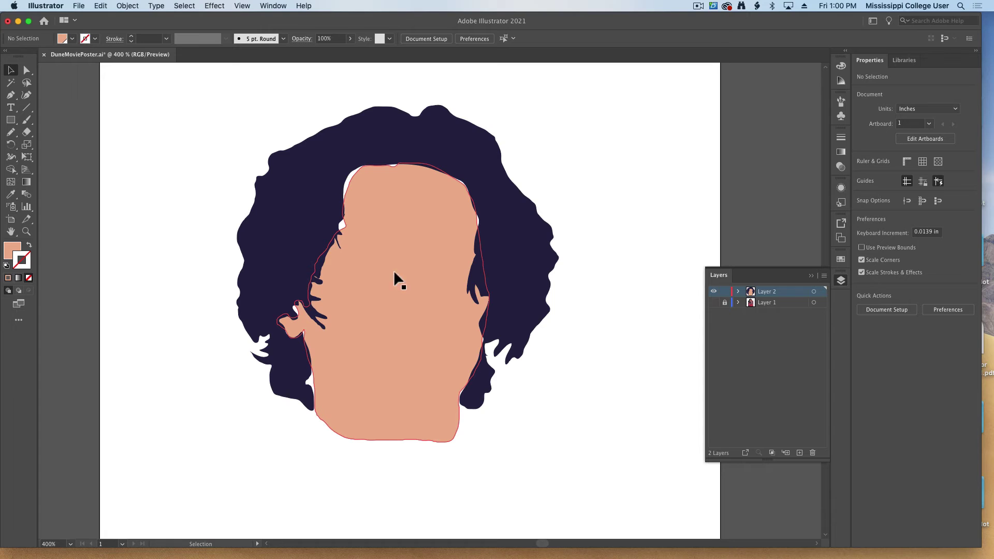
pyautogui.click(714, 303)
pyautogui.click(714, 292)
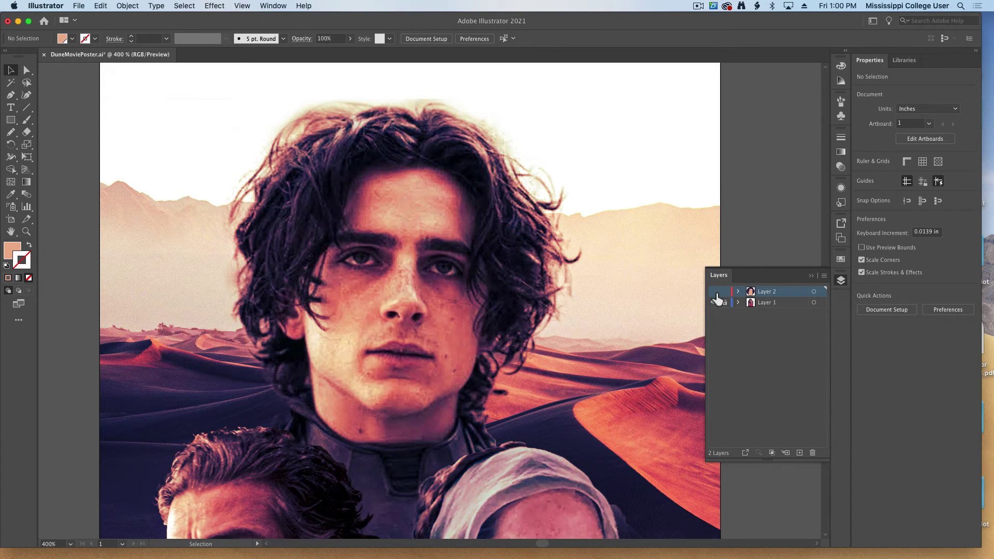
pyautogui.click(714, 291)
pyautogui.click(713, 291)
pyautogui.click(714, 292)
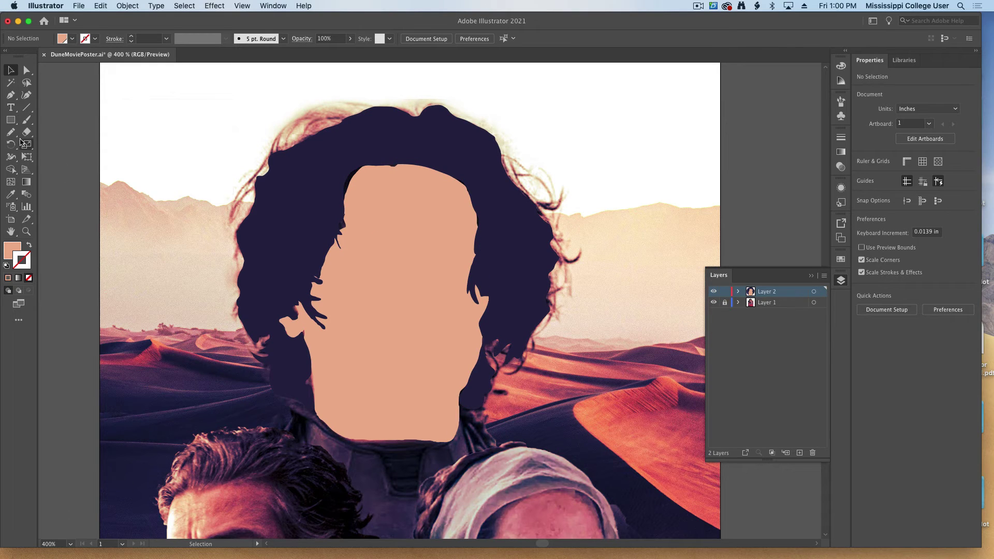
# - Push the dark navy hair shape's inner edge toward the forehead with the Warp tool to close the gaps beside the face
pyautogui.click(274, 150)
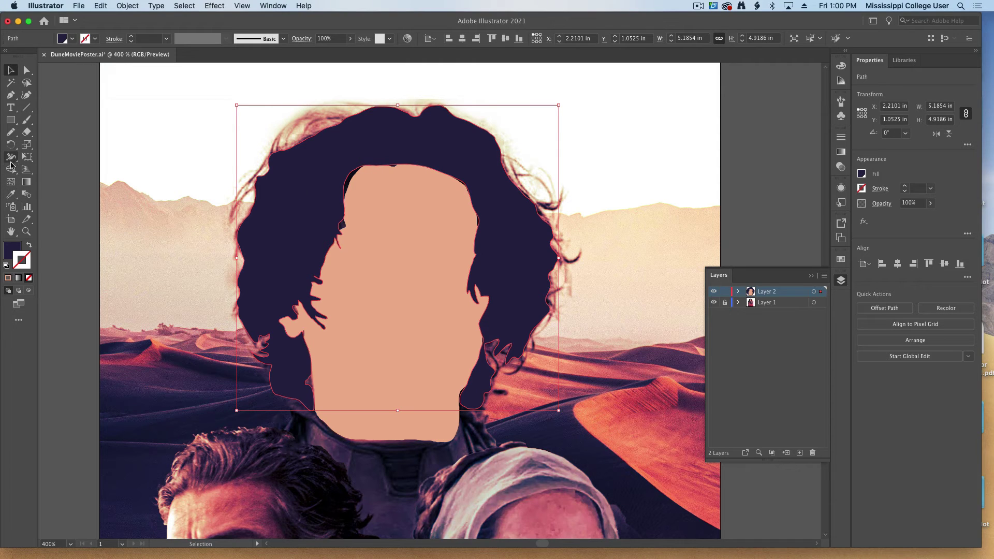
pyautogui.moveTo(11, 157); pyautogui.dragTo(47, 169)
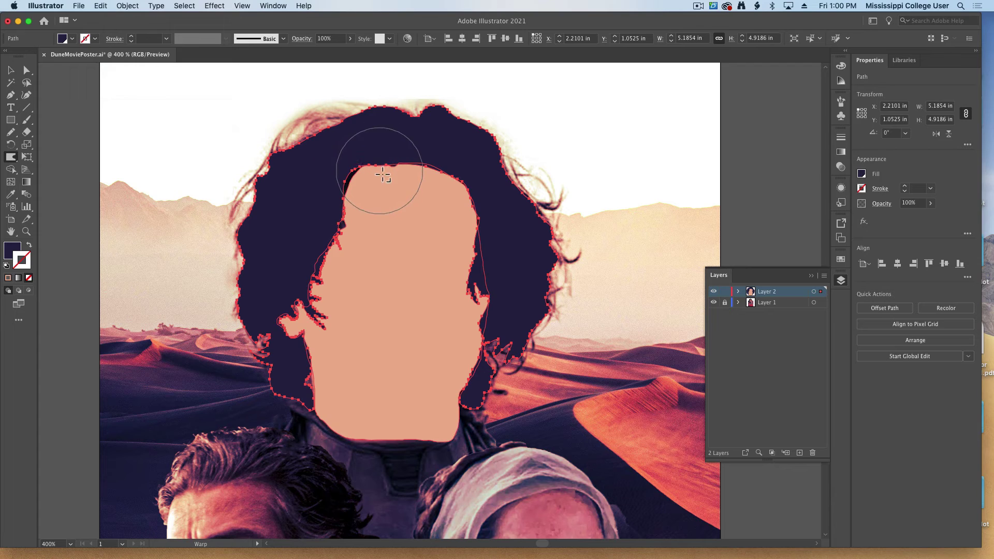
pyautogui.moveTo(379, 171)
pyautogui.mouseDown()
pyautogui.moveTo(359, 206)
pyautogui.moveTo(353, 197)
pyautogui.moveTo(402, 172)
pyautogui.moveTo(391, 168)
pyautogui.moveTo(351, 226)
pyautogui.moveTo(337, 227)
pyautogui.moveTo(347, 232)
pyautogui.moveTo(332, 253)
pyautogui.mouseUp()
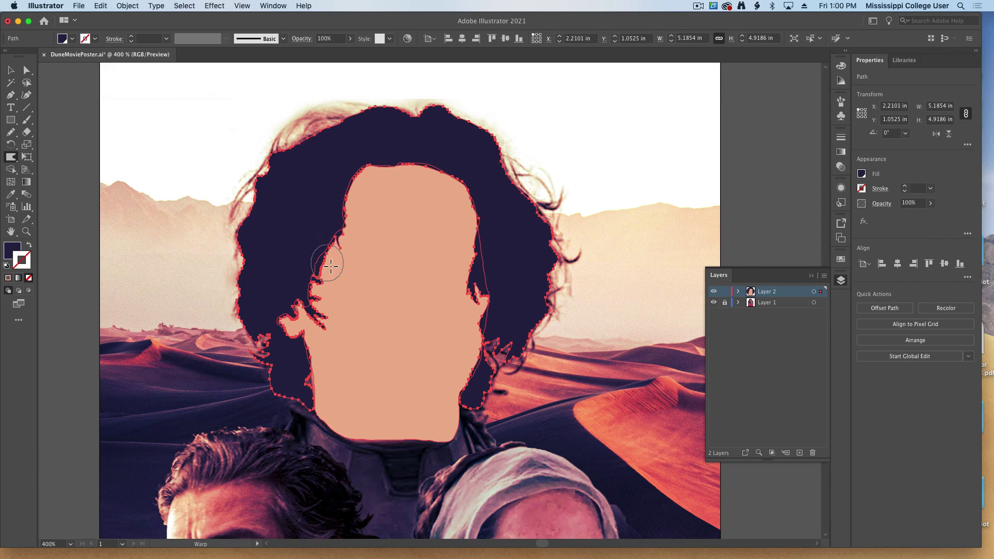
pyautogui.keyDown('super'); pyautogui.click(632, 253); pyautogui.keyUp('super')
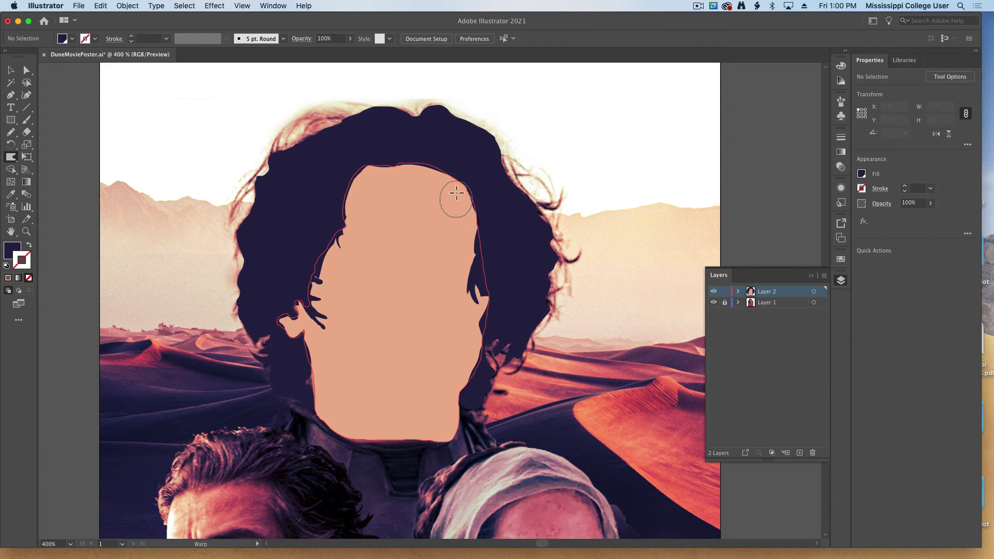
# - Warp the peach face shape's edge at the ear outward to close the gap against the hair
pyautogui.keyDown('super'); pyautogui.click(454, 225); pyautogui.keyUp('super')
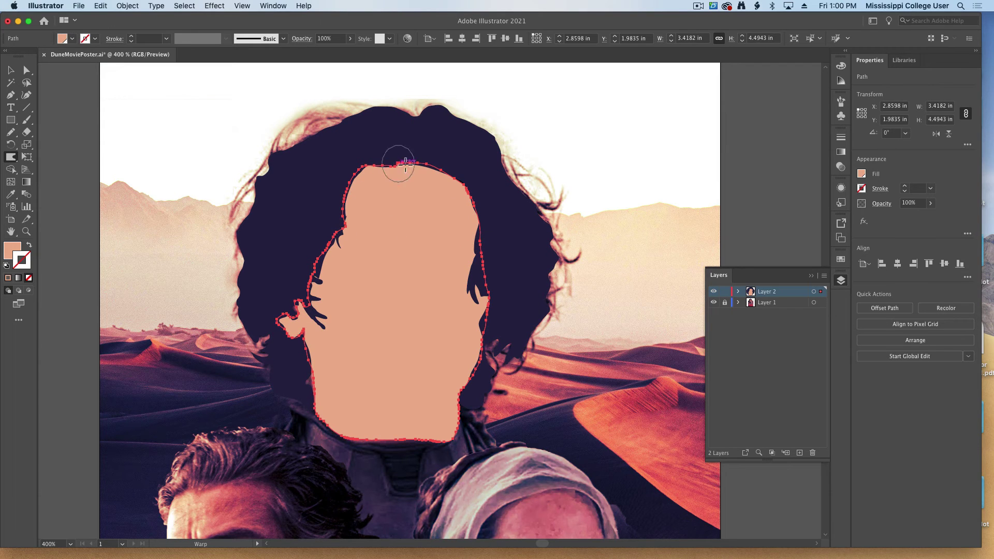
pyautogui.moveTo(298, 321); pyautogui.dragTo(279, 315)
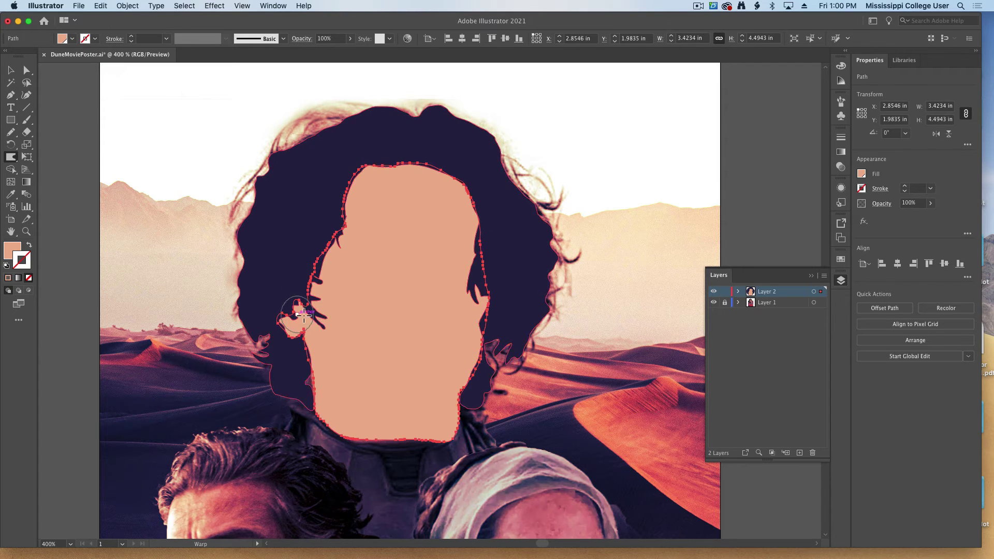
pyautogui.keyDown('super'); pyautogui.click(628, 237); pyautogui.keyUp('super')
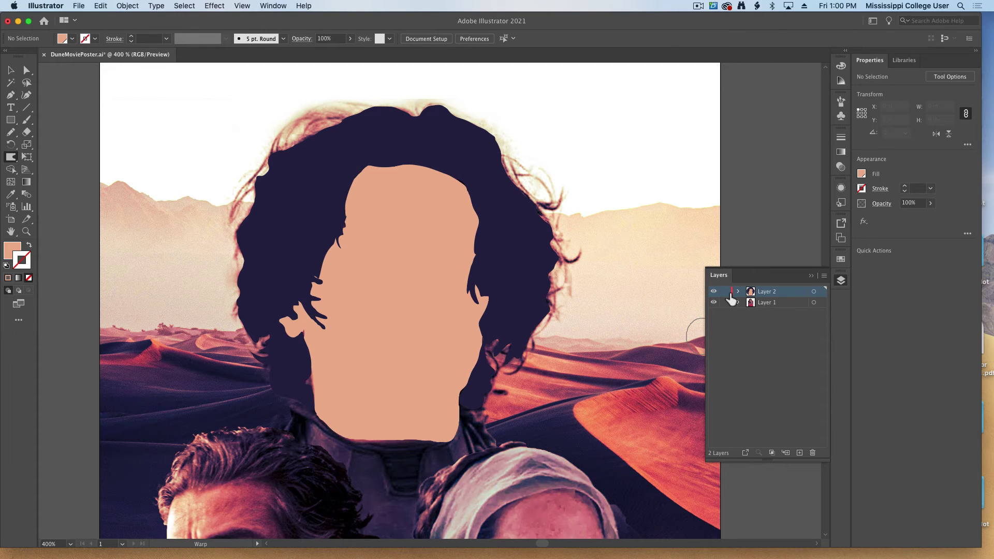
# - Lock Layer 2, add a new layer above it, and hide Layer 2 to expose the photo
pyautogui.keyDown('super'); pyautogui.click(714, 302); pyautogui.keyUp('super')
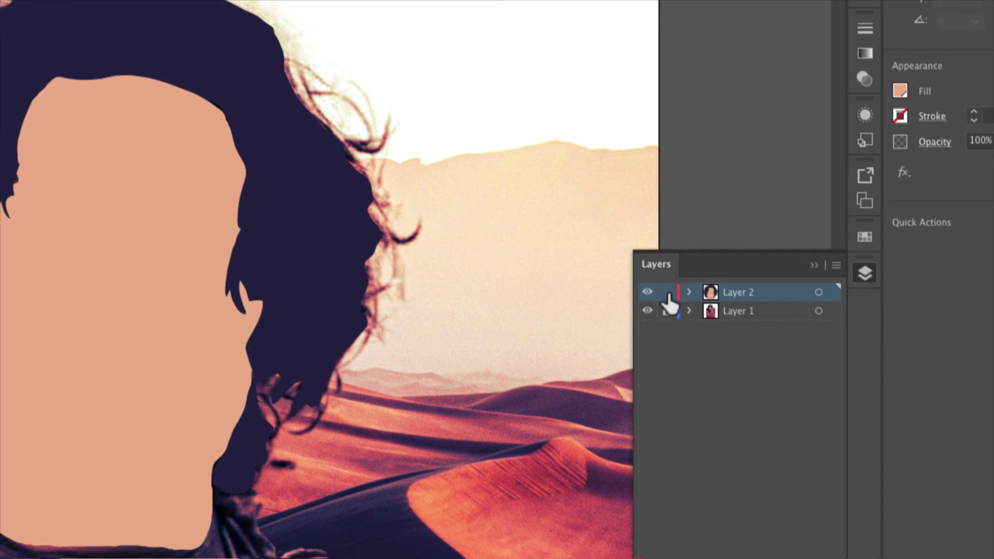
pyautogui.click(667, 292)
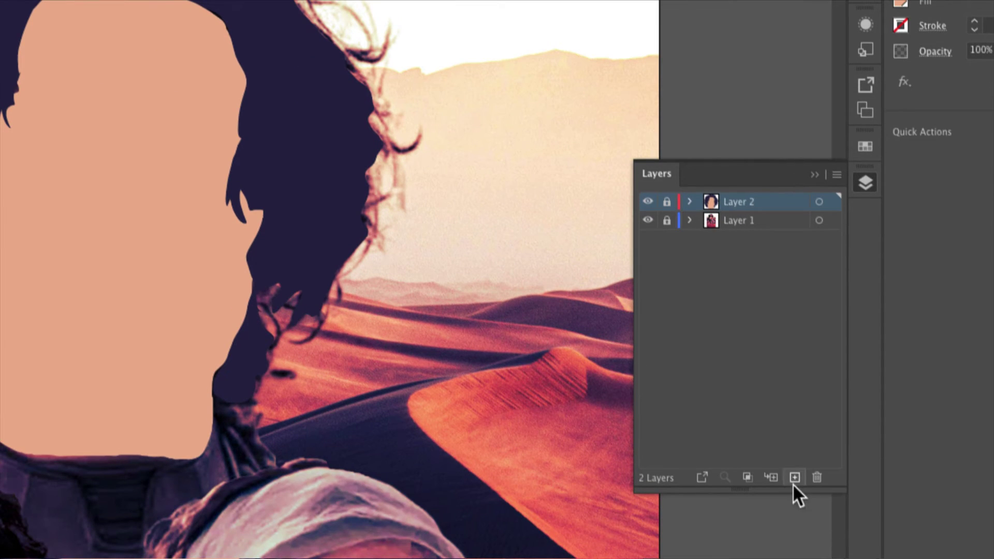
pyautogui.click(794, 478)
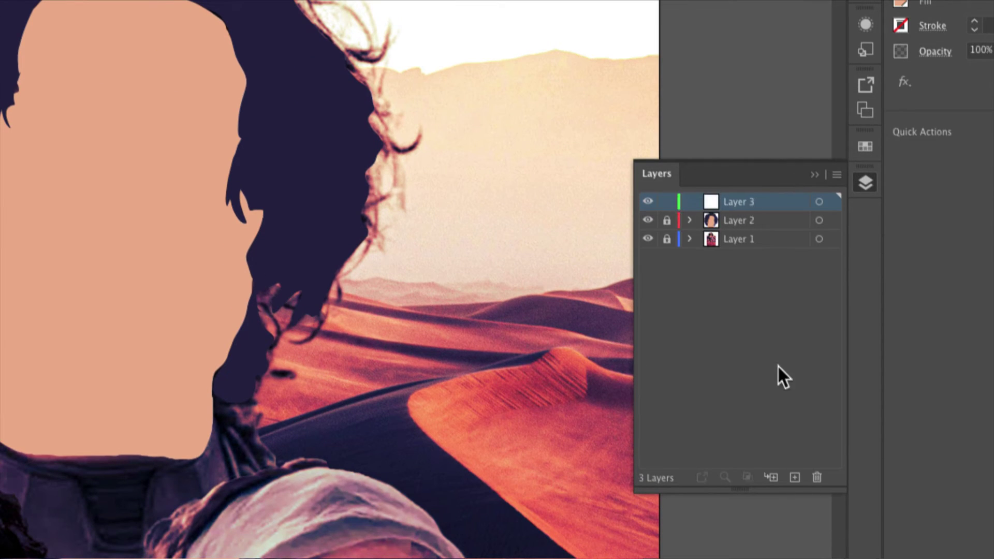
pyautogui.click(648, 220)
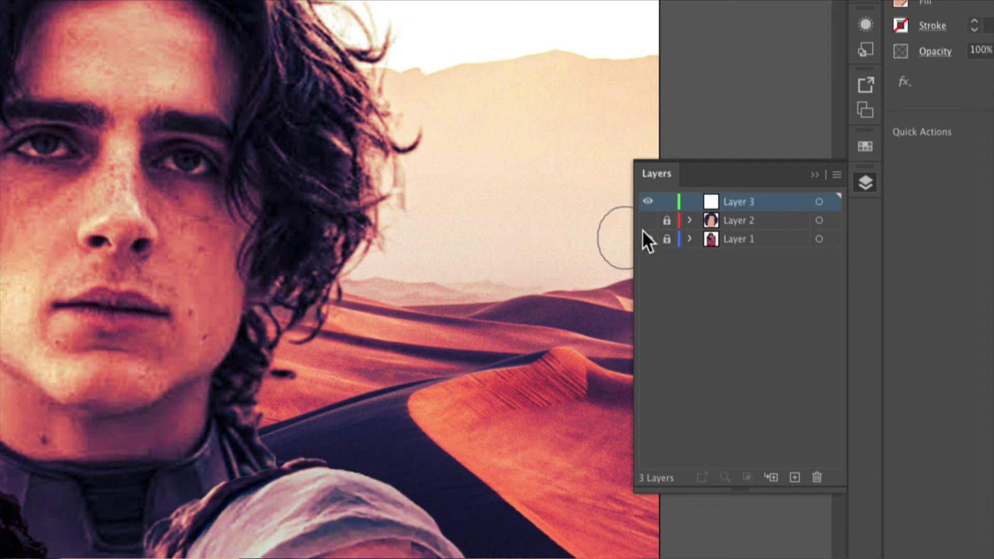
# - Trace the shadow around the man's eye on the image's right side on Layer 4 with the Pencil in dark navy
pyautogui.click(865, 186)
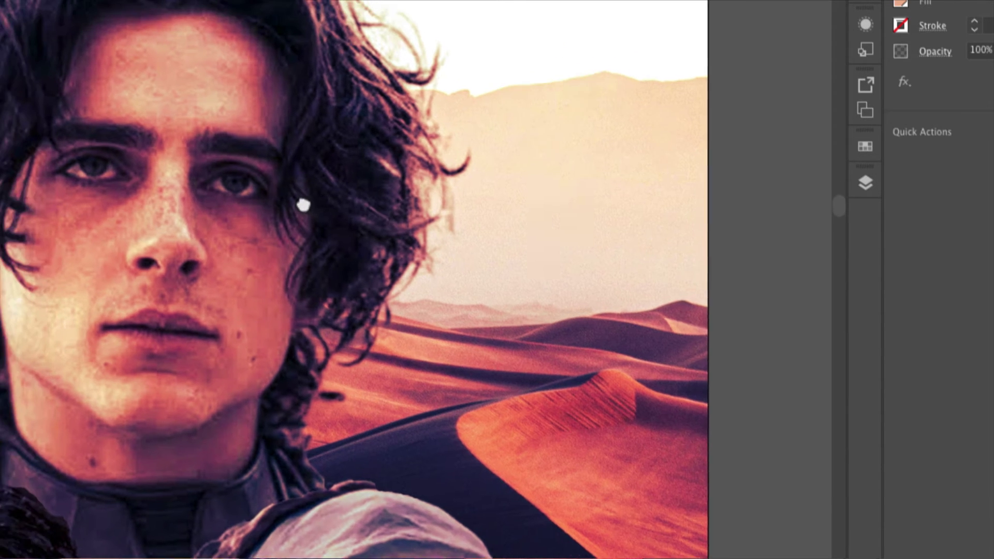
pyautogui.moveTo(302, 204); pyautogui.dragTo(484, 219)
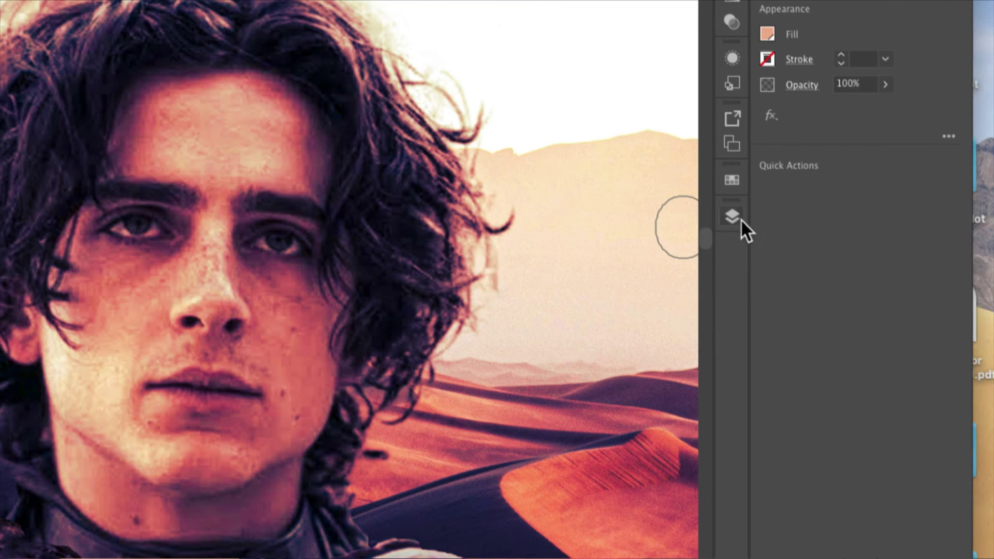
pyautogui.click(732, 216)
pyautogui.click(732, 180)
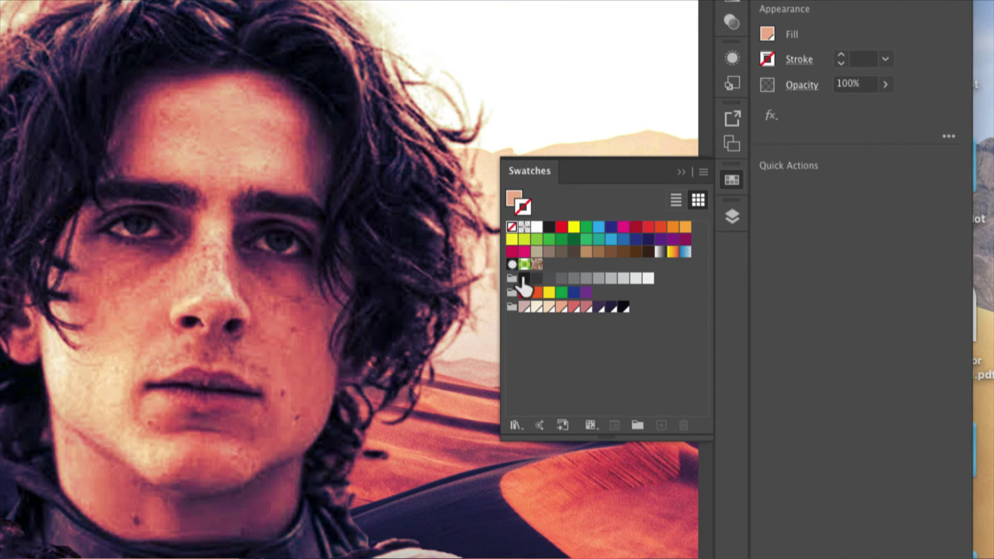
pyautogui.moveTo(377, 249); pyautogui.dragTo(438, 256)
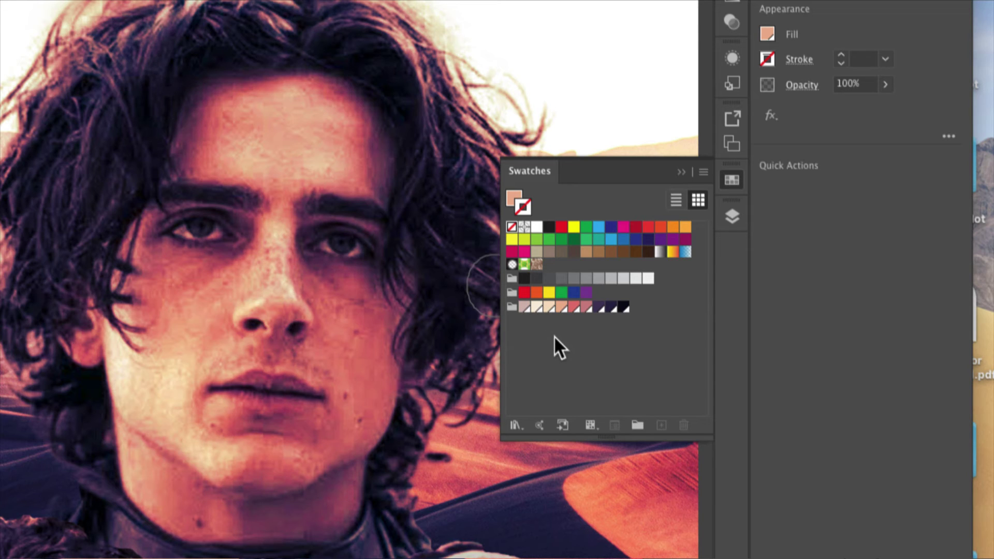
pyautogui.click(732, 217)
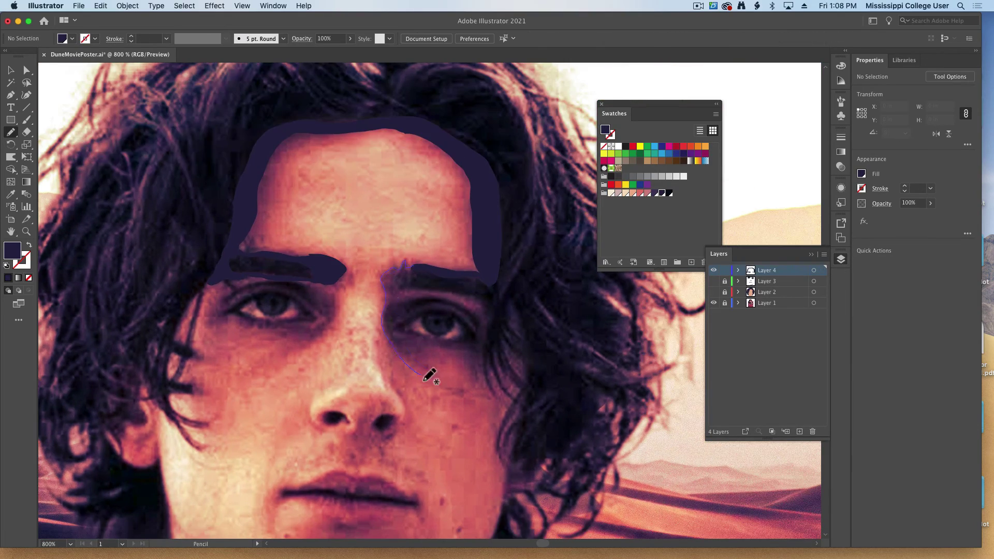
pyautogui.moveTo(407, 287); pyautogui.dragTo(496, 313)
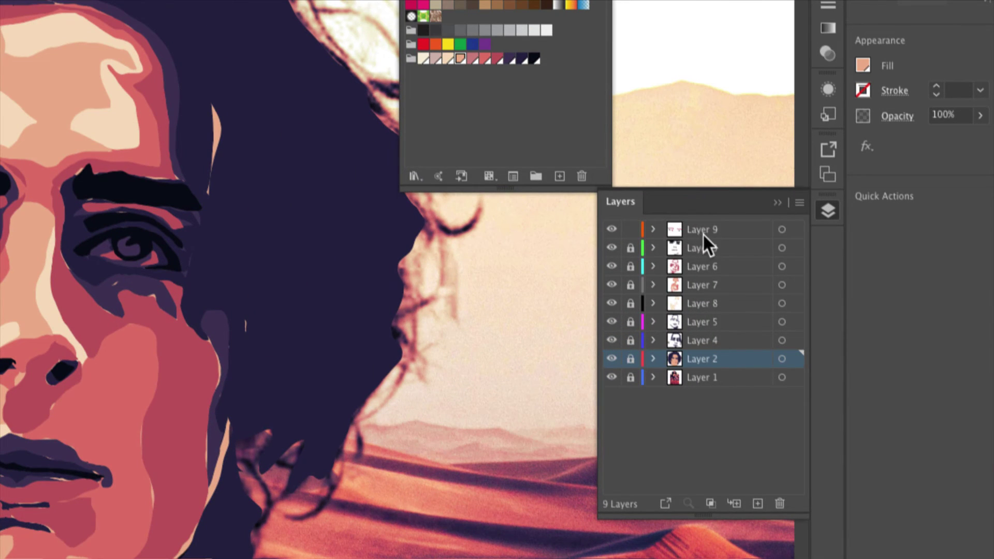
# - Merge all the tracing layers from Layer 9 down to Layer 2 into one, leaving Layer 1 separate
pyautogui.keyDown('shift'); pyautogui.click(703, 231); pyautogui.keyUp('shift')
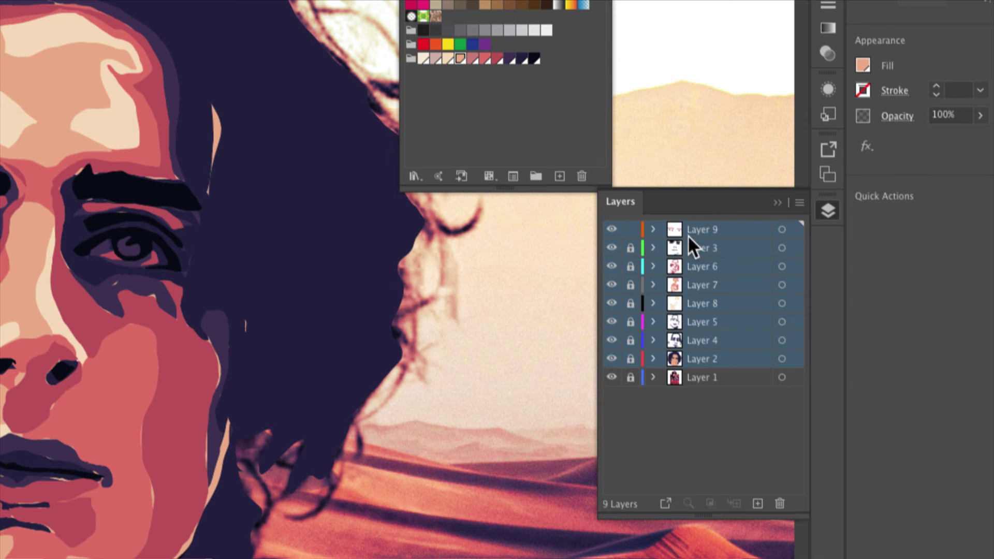
pyautogui.click(802, 202)
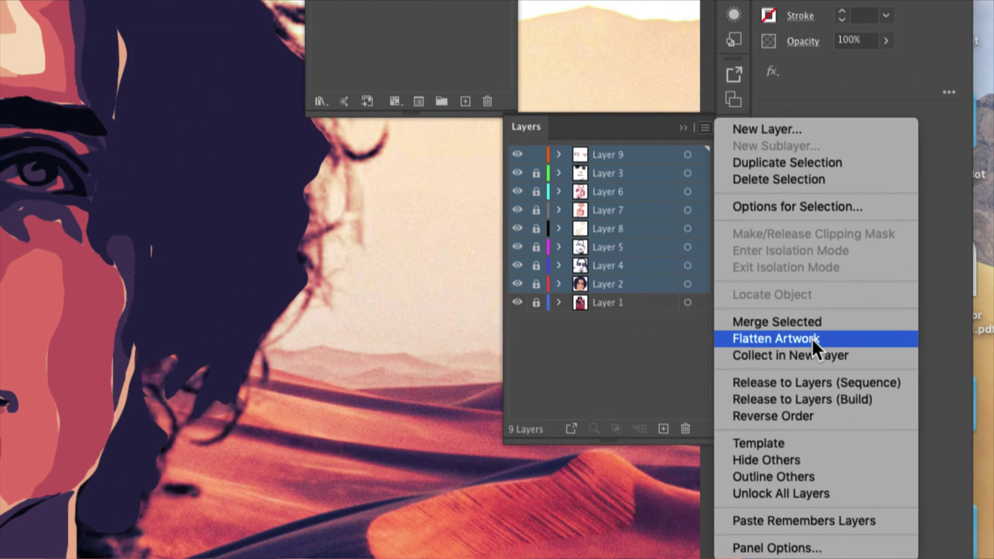
pyautogui.click(774, 322)
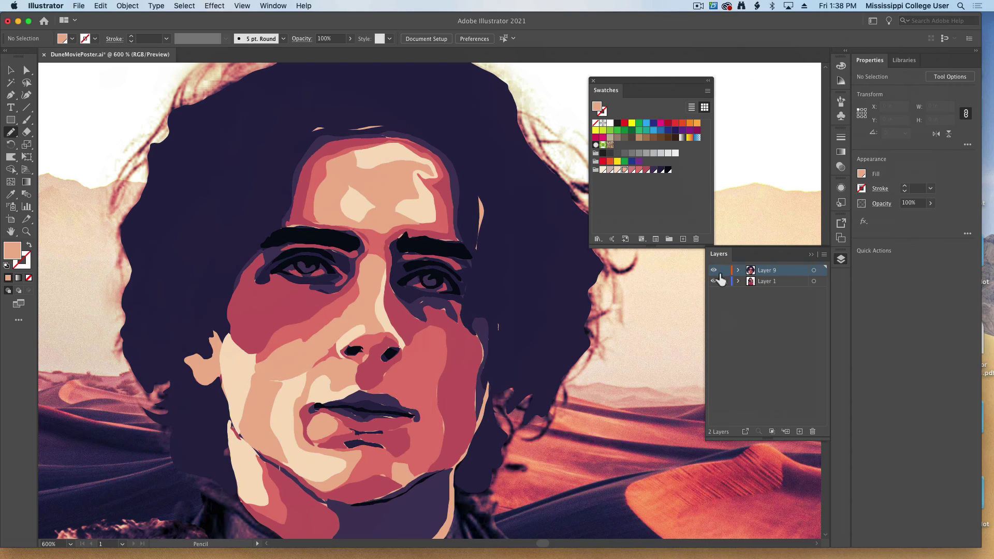
# - Compare the merged portrait tracing with the photo by toggling Layer 9's visibility
pyautogui.click(720, 275)
pyautogui.click(718, 274)
pyautogui.click(717, 275)
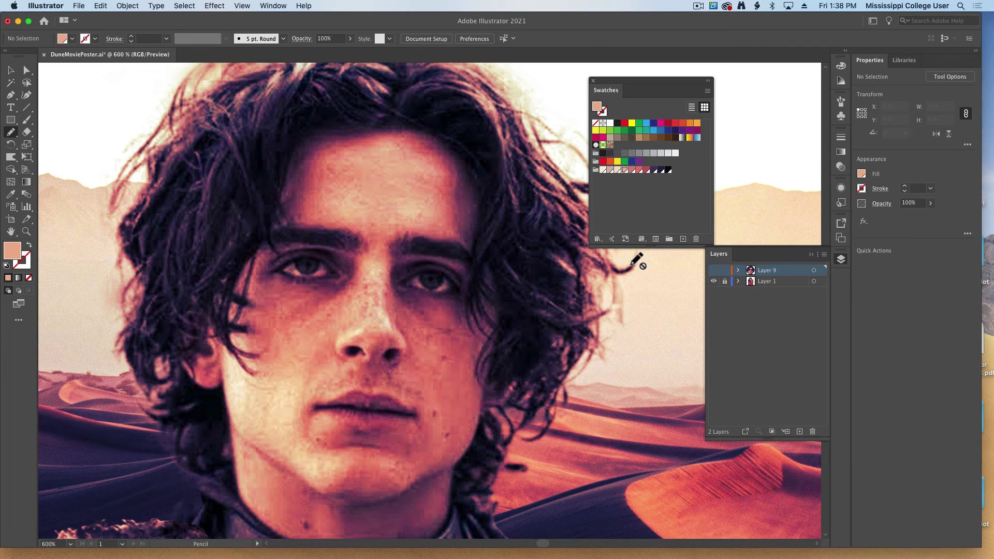
pyautogui.click(714, 271)
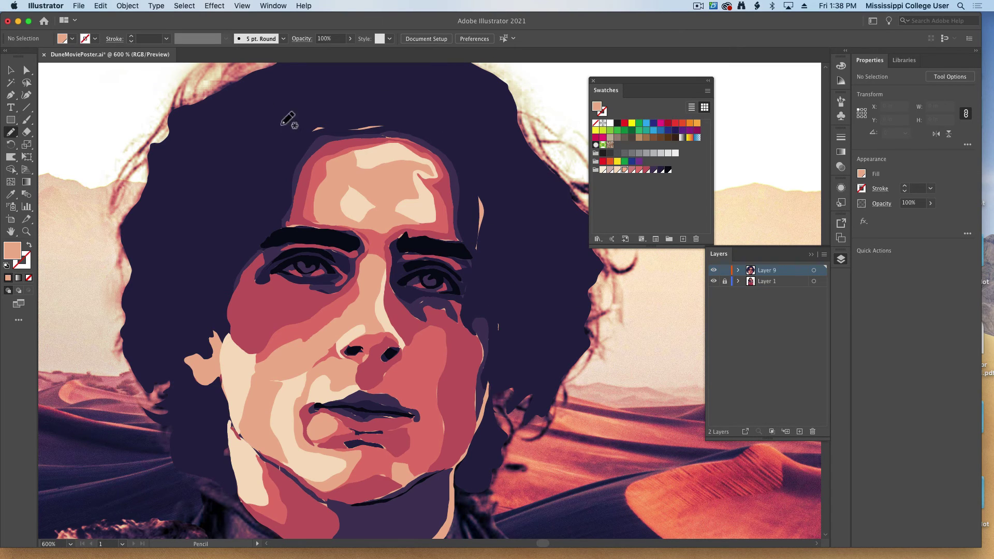
pyautogui.click(714, 281)
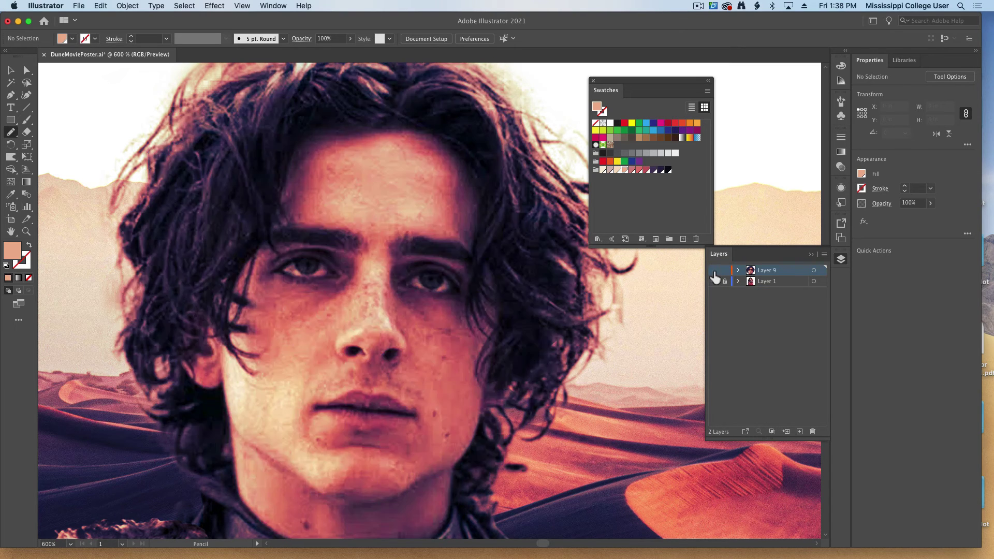
# - Add a new layer above Layer 9 and trace the dark hair beside the young man's neck with the Pencil in near-black
pyautogui.click(714, 281)
pyautogui.click(799, 432)
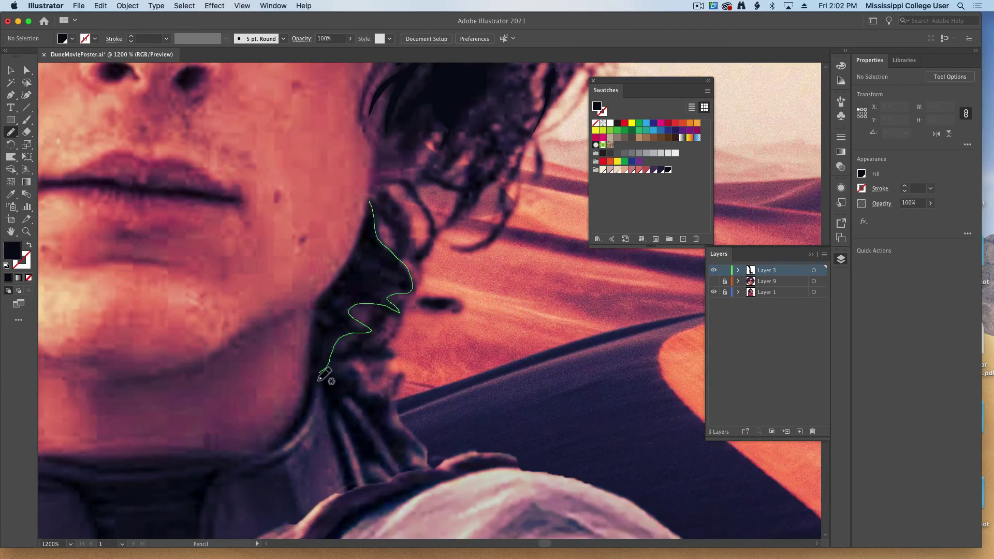
pyautogui.moveTo(281, 242); pyautogui.dragTo(299, 176)
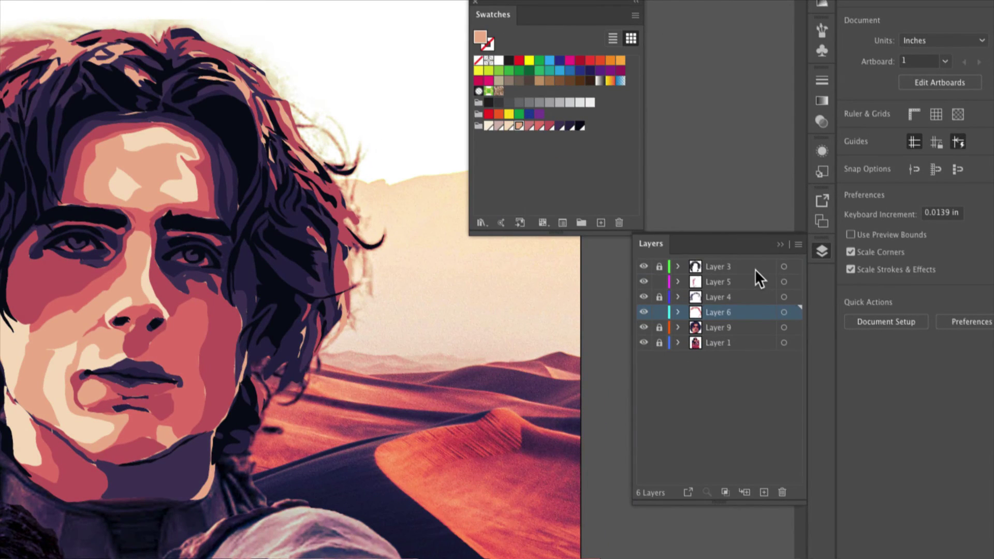
# - Merge Layers 3, 5, 4, 6 and 9 into a single portrait layer, leaving Layer 1 separate
pyautogui.click(755, 269)
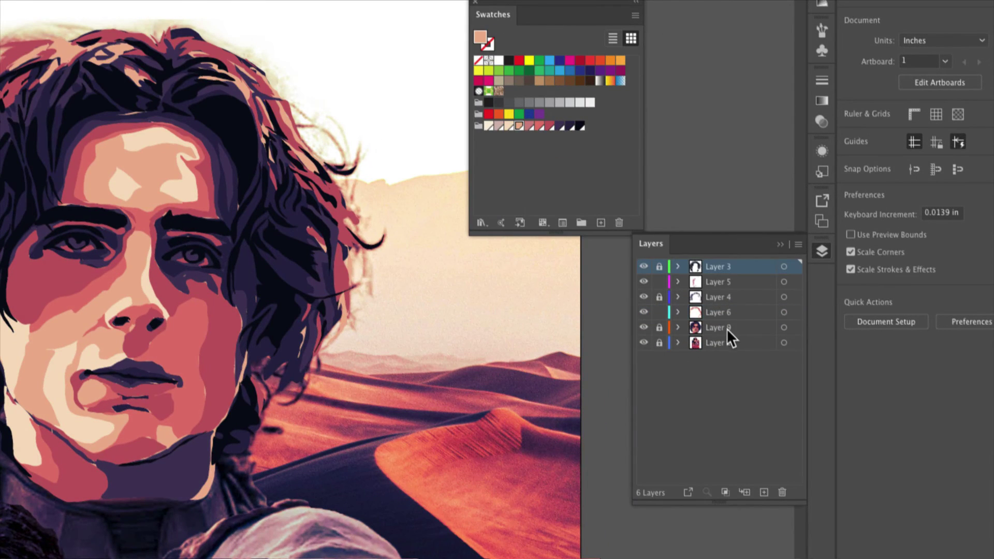
pyautogui.keyDown('shift'); pyautogui.click(725, 328); pyautogui.keyUp('shift')
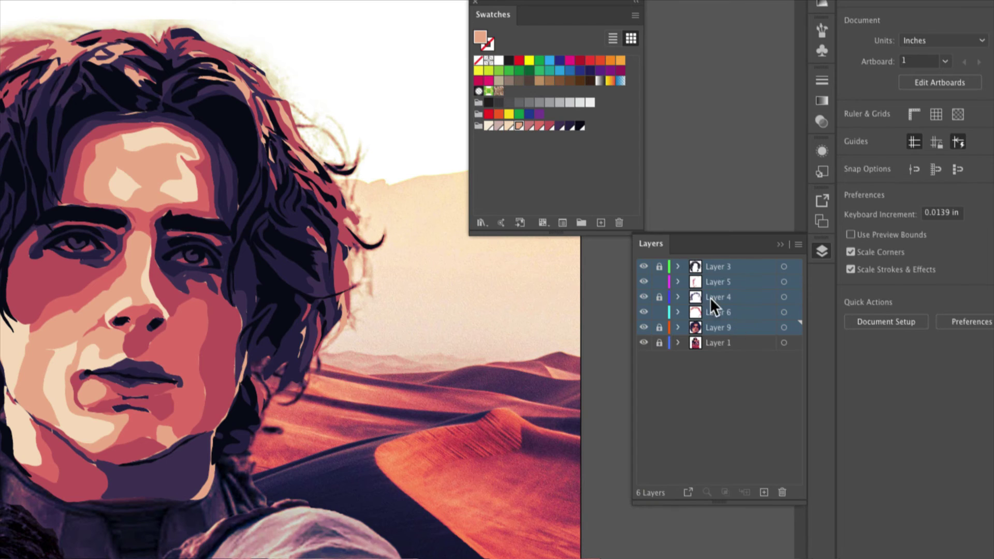
pyautogui.click(799, 245)
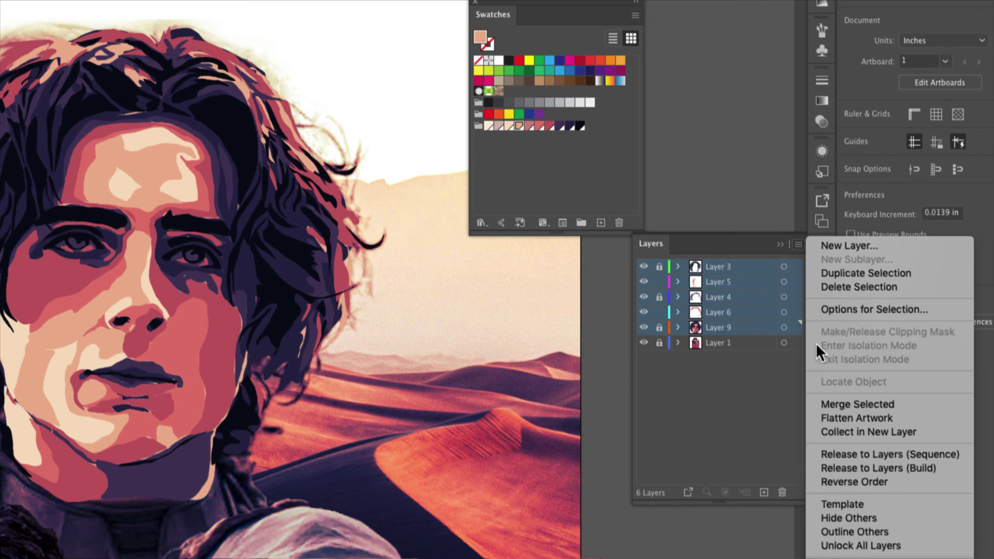
pyautogui.click(851, 402)
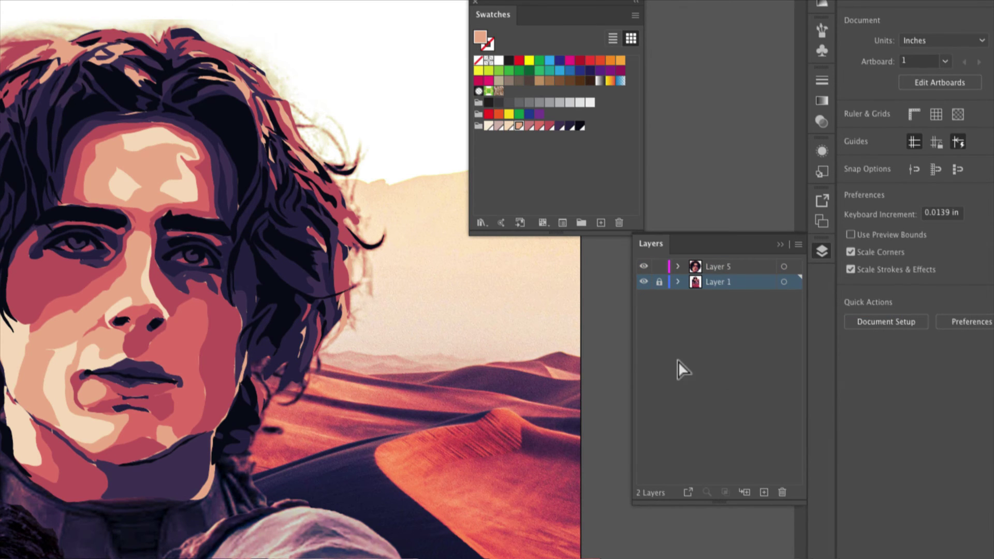
# - Examine the merged portrait within the whole poster and compare it with the photo by toggling Layer 5's visibility
pyautogui.hotkey('ctrl', '0')
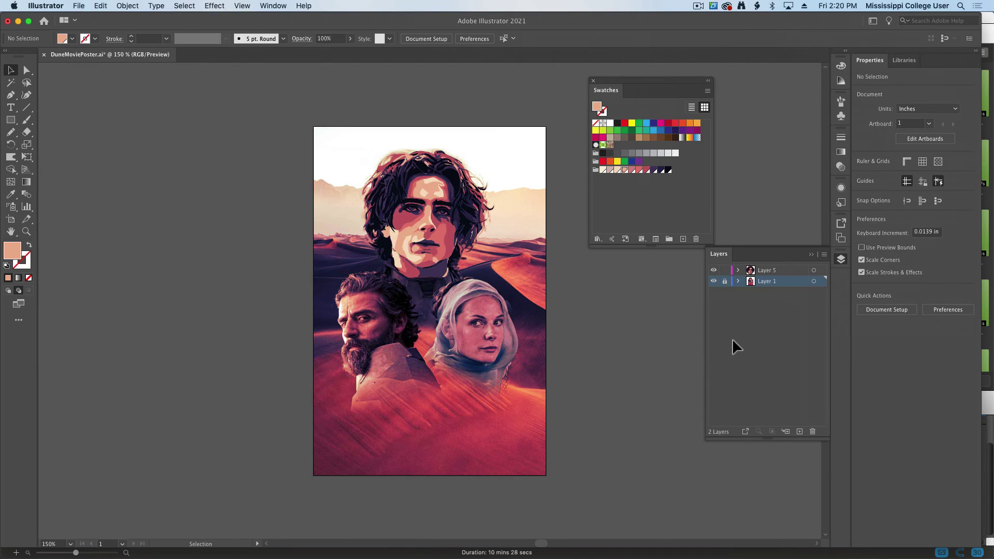
pyautogui.hotkey('ctrl', '0')
pyautogui.hotkey('ctrl', '+')
pyautogui.scroll(4, 475, 216)
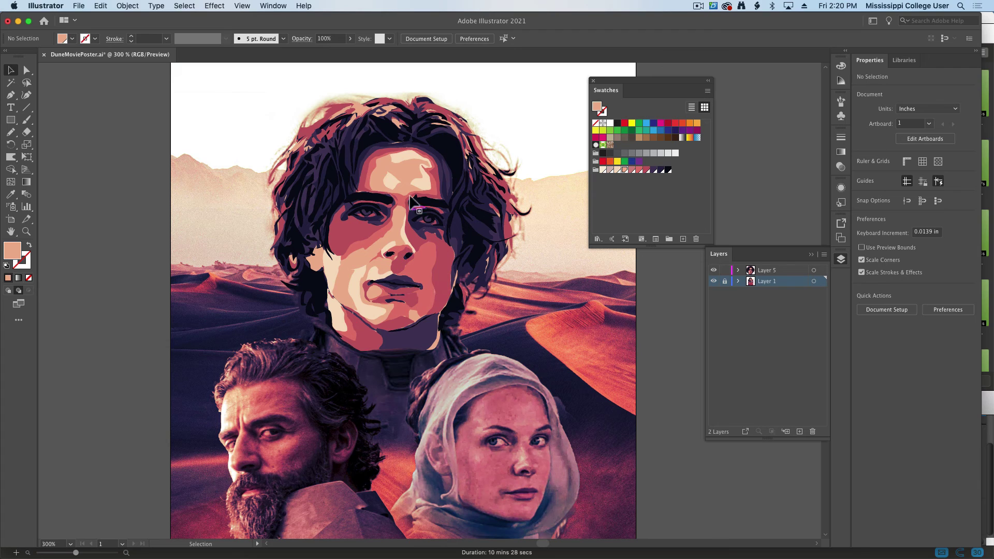
pyautogui.click(714, 271)
pyautogui.click(714, 270)
pyautogui.scroll(-5, 290, 259)
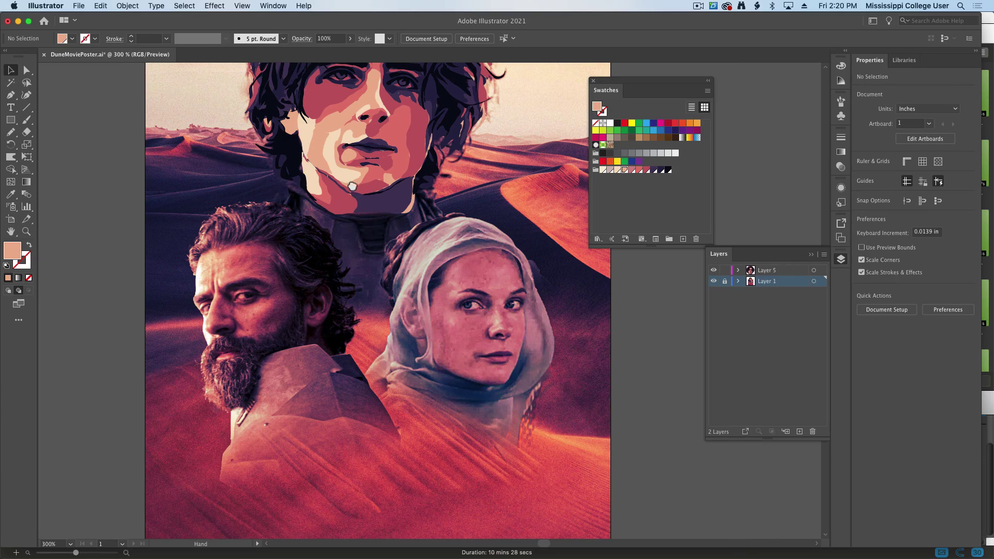
pyautogui.scroll(4, 326, 414)
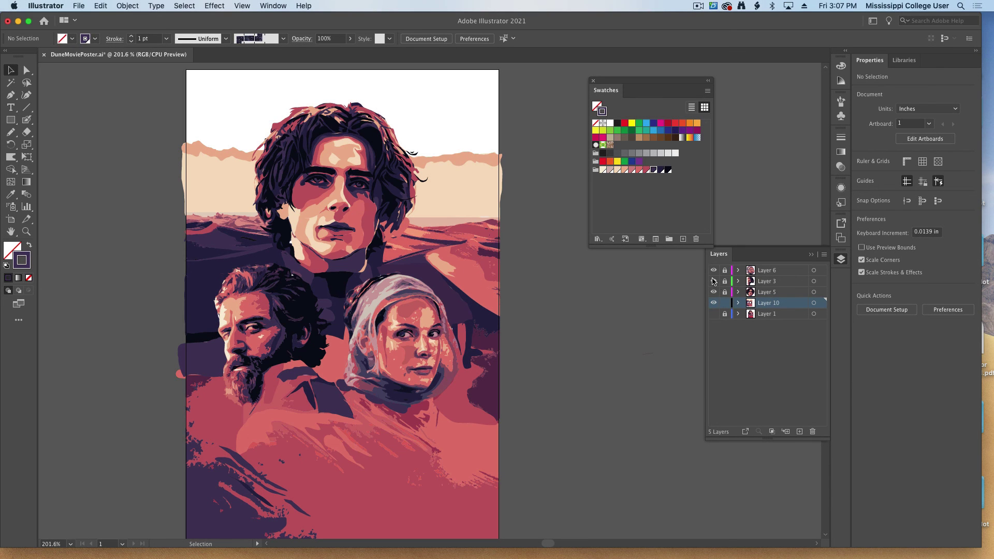
# - Review the traced background and individual figures by toggling the visibility of their layers
pyautogui.click(714, 304)
pyautogui.click(714, 304)
pyautogui.click(714, 281)
pyautogui.click(714, 281)
pyautogui.click(713, 292)
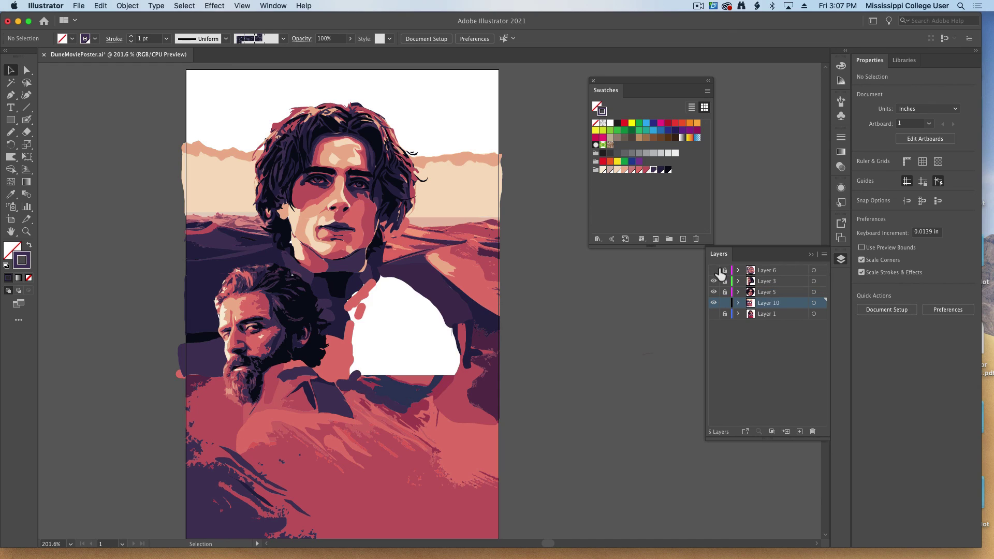
pyautogui.click(714, 292)
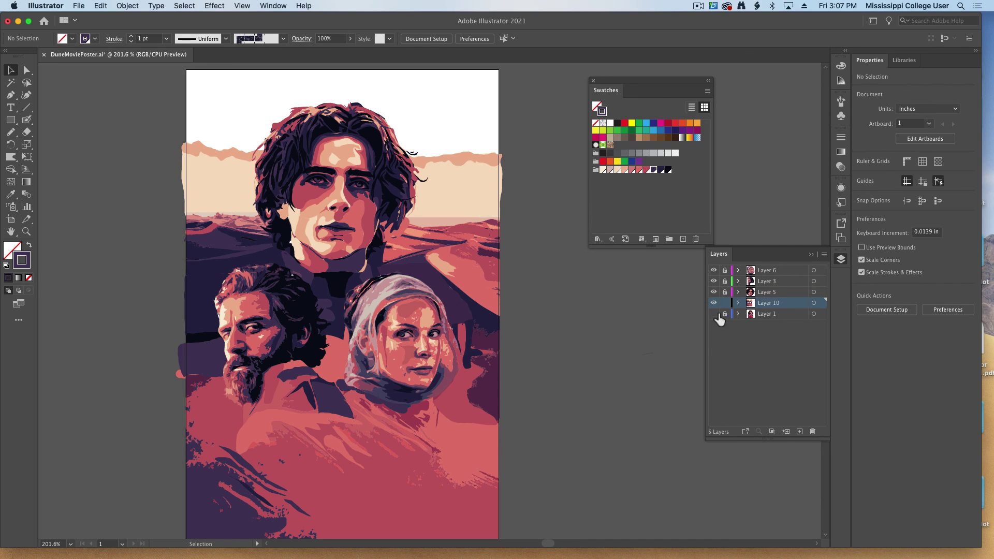
# - Check the background tracing by toggling Layer 10, and make the photo on Layer 1 visible again
pyautogui.click(714, 302)
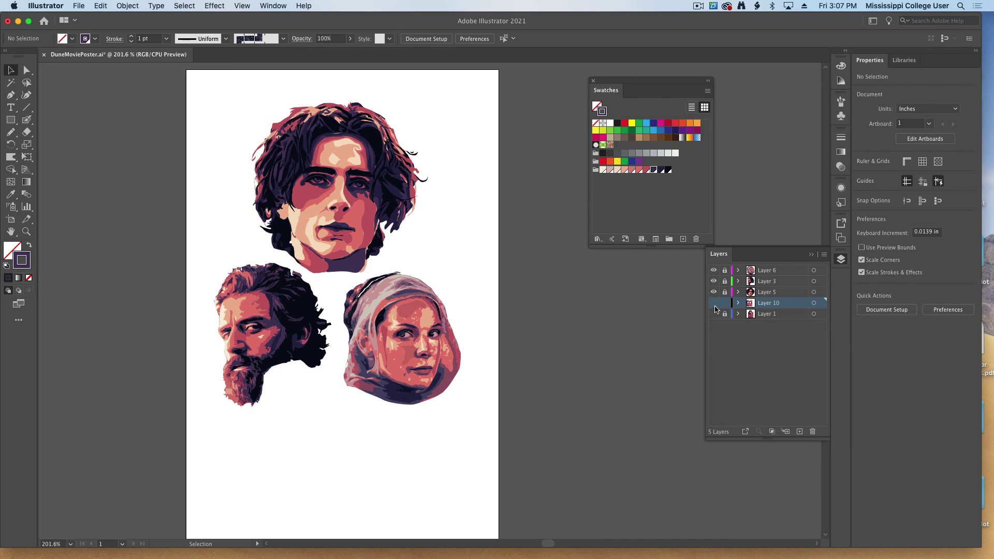
pyautogui.click(714, 303)
pyautogui.click(713, 314)
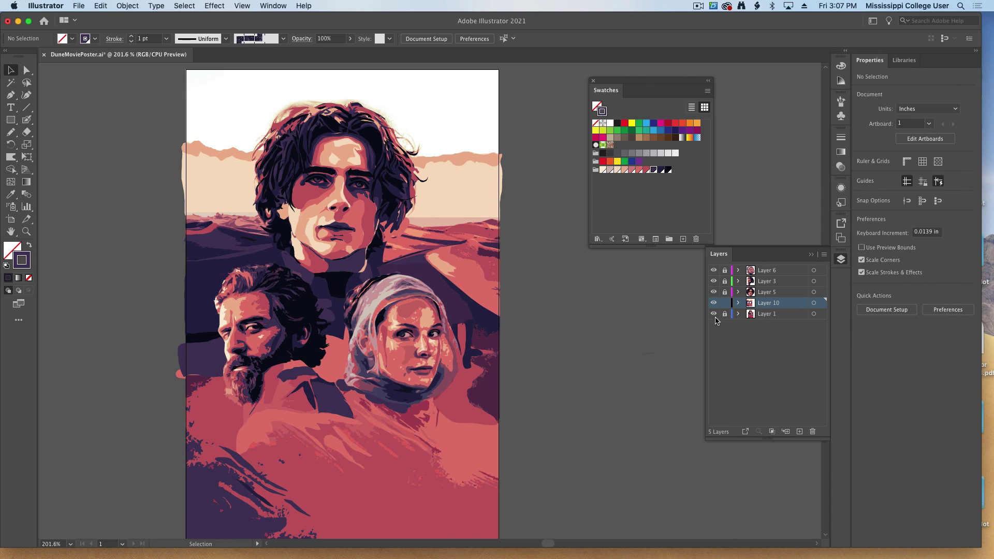
pyautogui.click(714, 314)
pyautogui.click(714, 313)
pyautogui.click(714, 314)
# - Save the poster file and merge Layers 6, 3, 5 and 10 into one layer above Layer 1
pyautogui.click(81, 6)
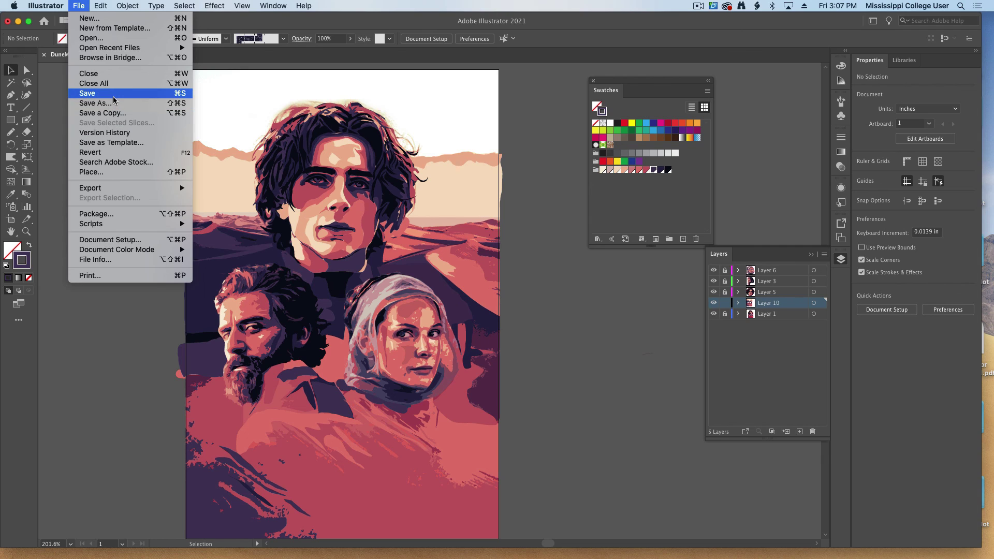
pyautogui.press('super+s')
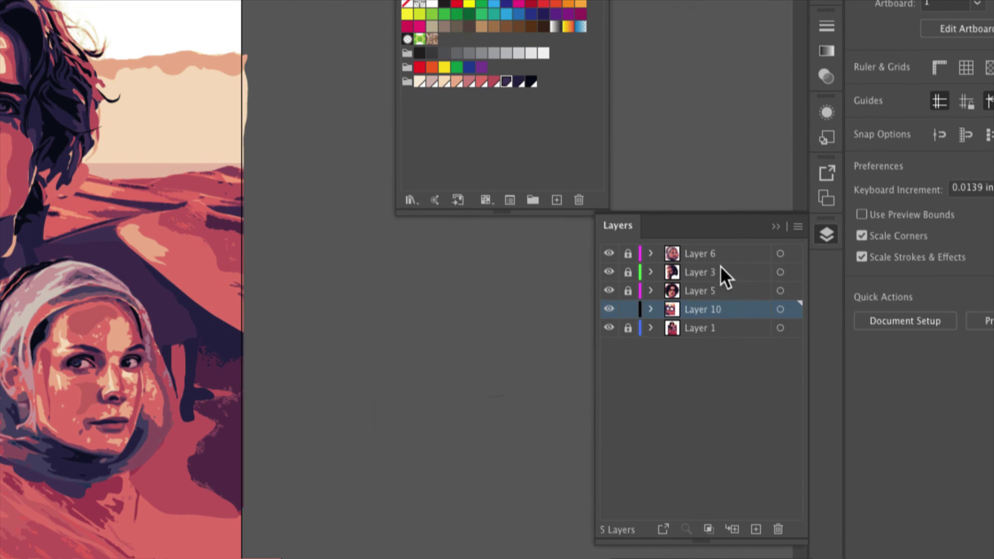
pyautogui.keyDown('shift'); pyautogui.click(725, 259); pyautogui.keyUp('shift')
pyautogui.click(797, 228)
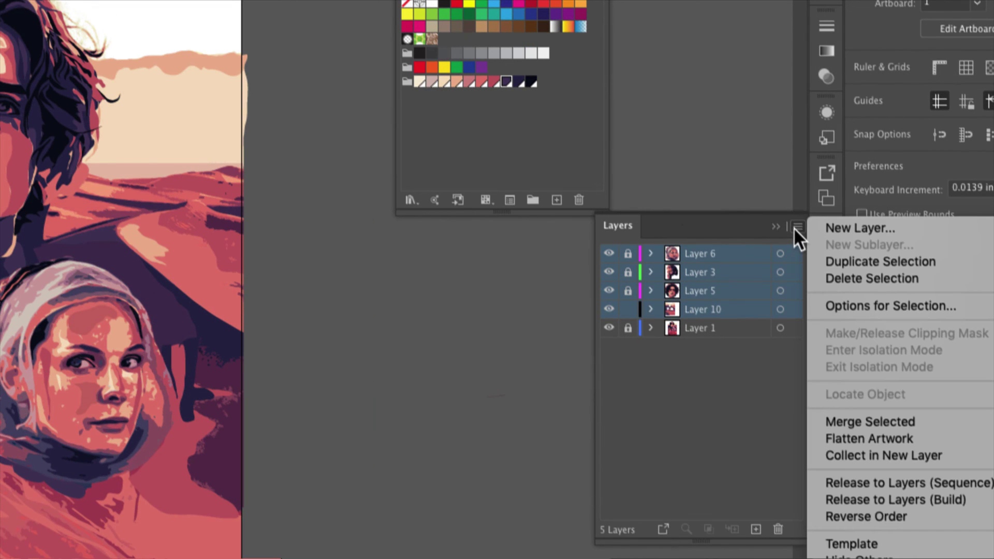
pyautogui.click(880, 421)
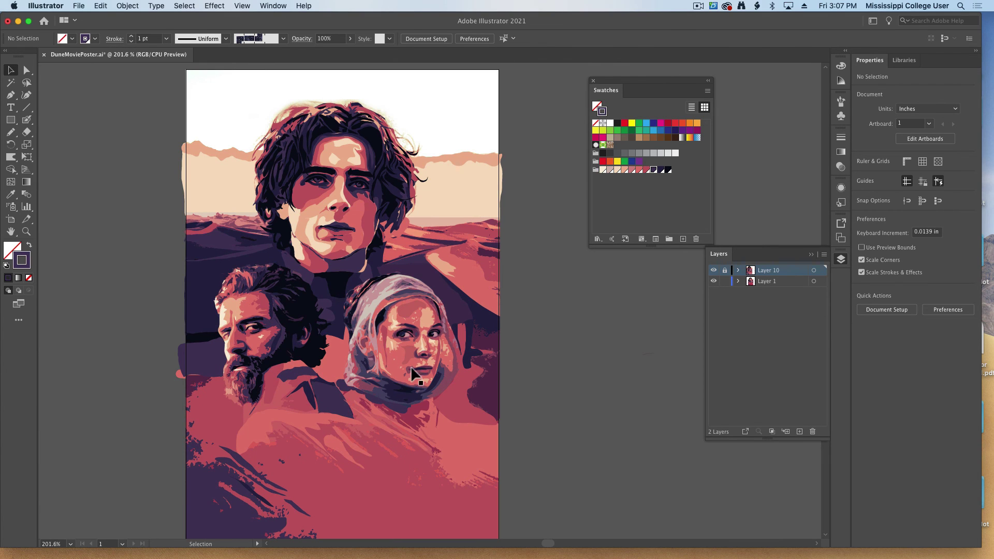
# - Move the linked DuneComp.jpg photo horizontally off the artboard to about X 11.5 in, Y 0 in for side-by-side comparison with the tracing
pyautogui.moveTo(204, 466); pyautogui.dragTo(568, 459)
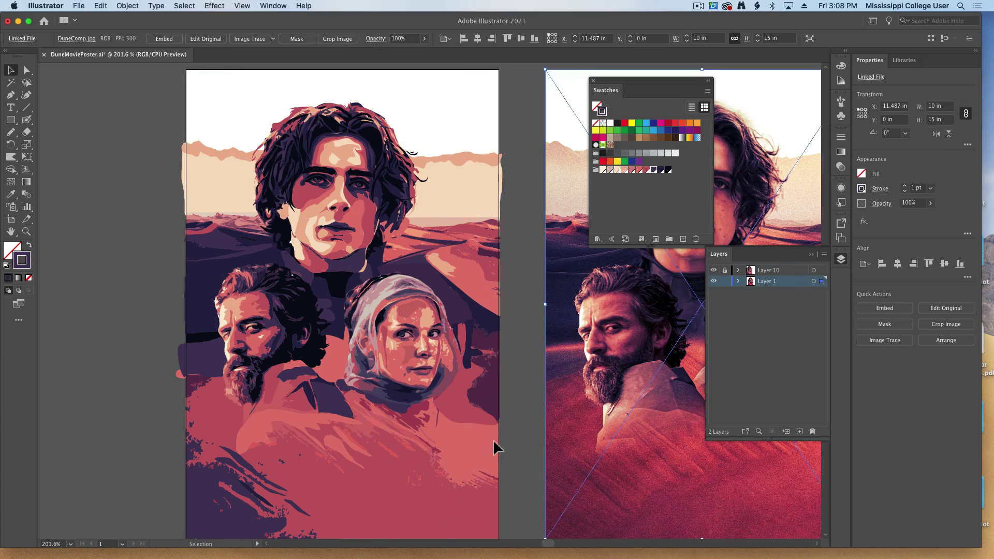
pyautogui.moveTo(493, 440); pyautogui.dragTo(359, 444)
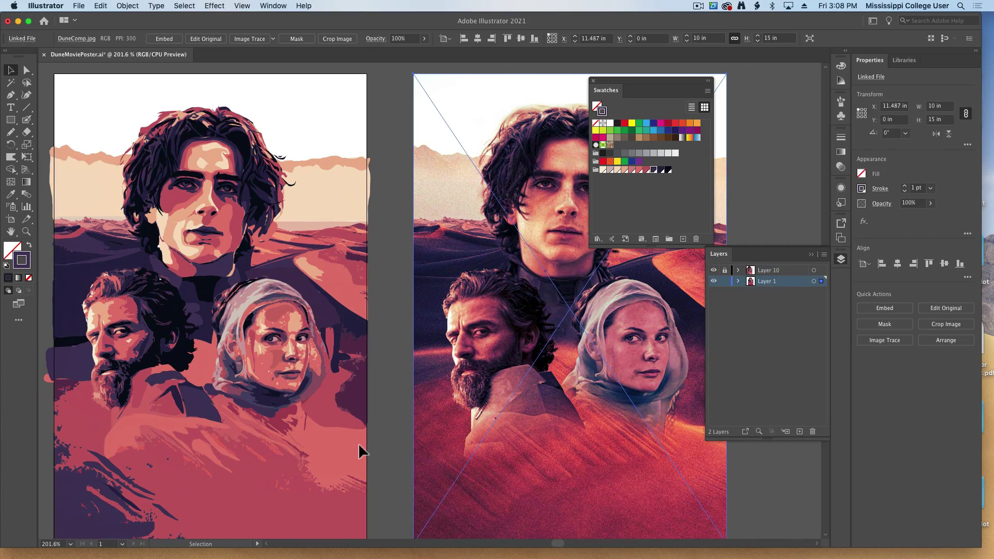